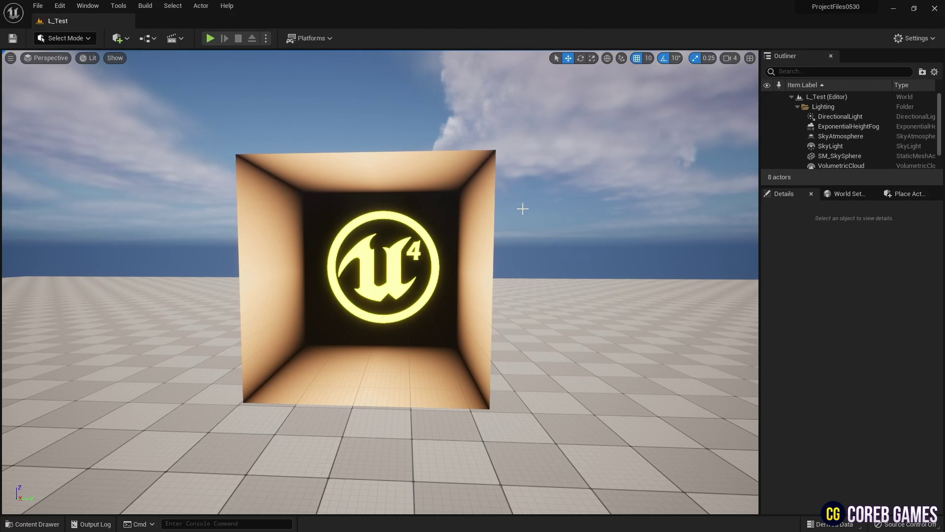
mouse_move(380, 282)
right_mouse_down()
mouse_move(367, 280)
mouse_move(381, 303)
mouse_move(401, 275)
mouse_move(209, 274)
mouse_move(382, 276)
right_mouse_up()
key("a")
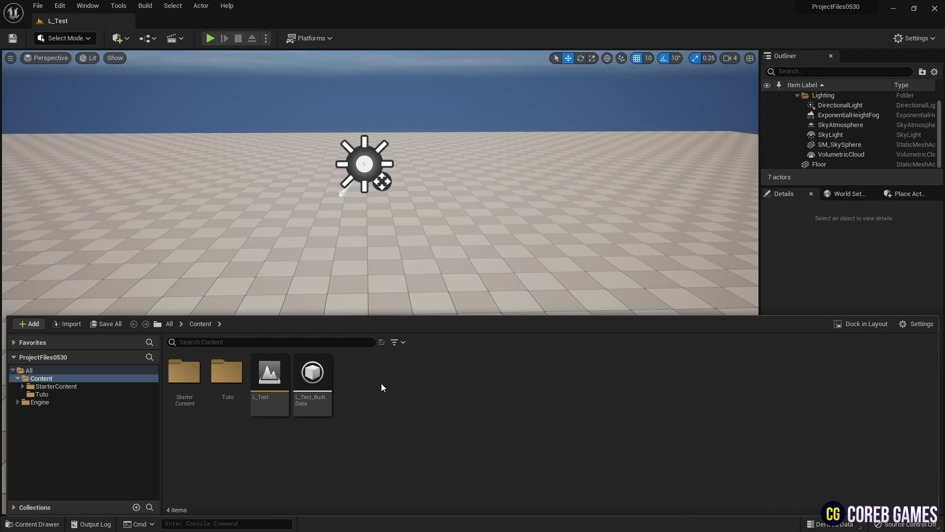
Step: Create a new material named M_Bump in the Content folder
right_click(383, 388)
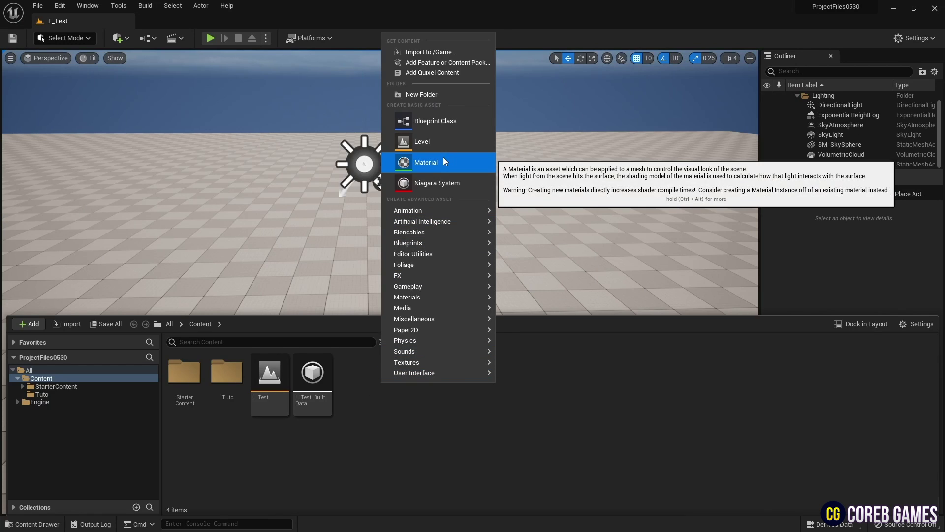
left_click(404, 162)
type("M_B")
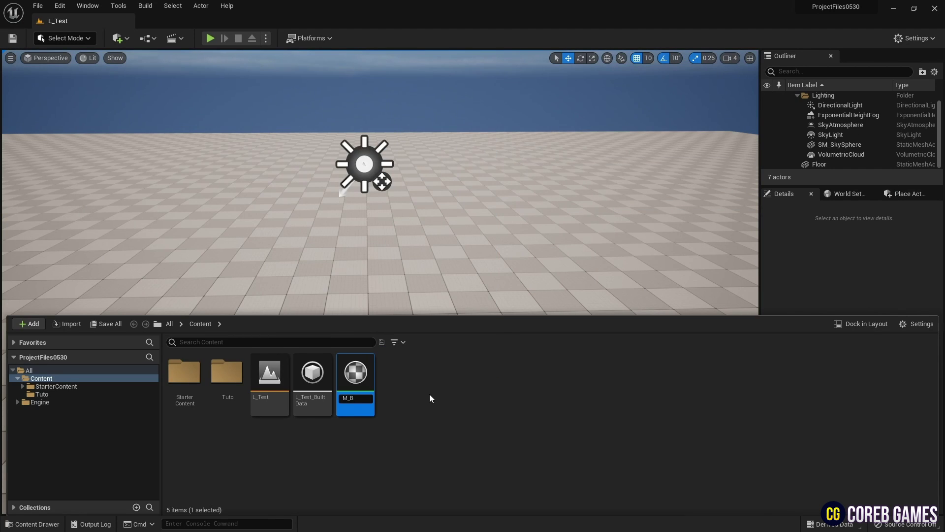
type("ump")
key("Return")
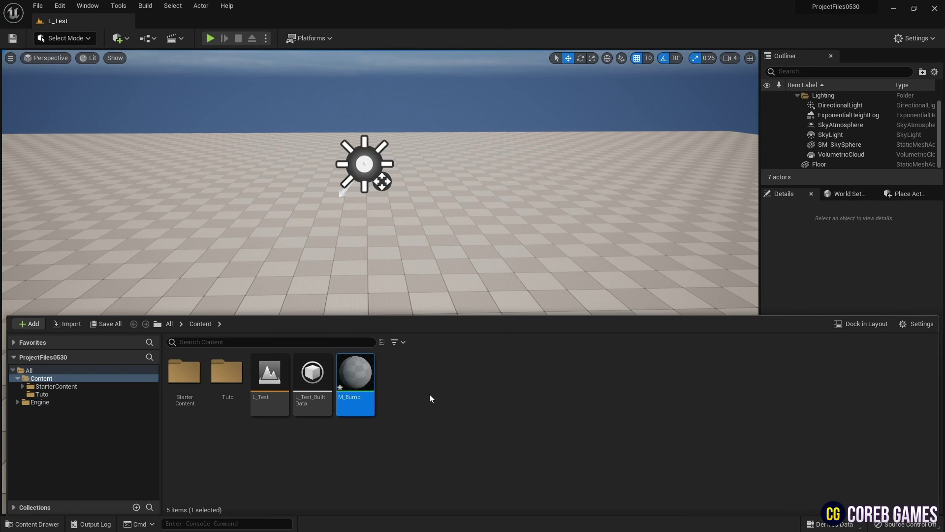
Step: Open the M_Bump material for editing and switch its preview shape to a plane
double_click(349, 369)
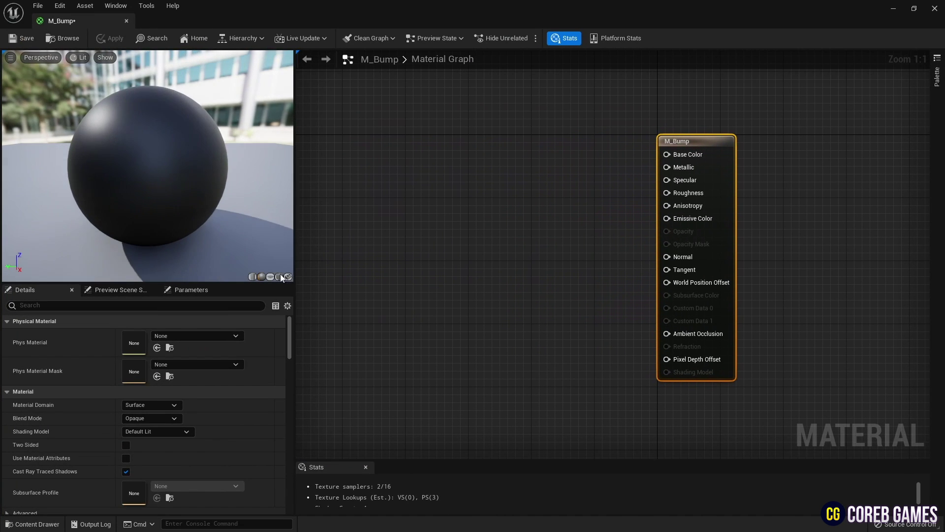
left_click(270, 276)
right_click_drag(468, 214, 509, 207)
right_click_drag(441, 147, 452, 145)
Step: Add a Texture Sample node to the material graph, well before the M_Bump result node
right_click(407, 119)
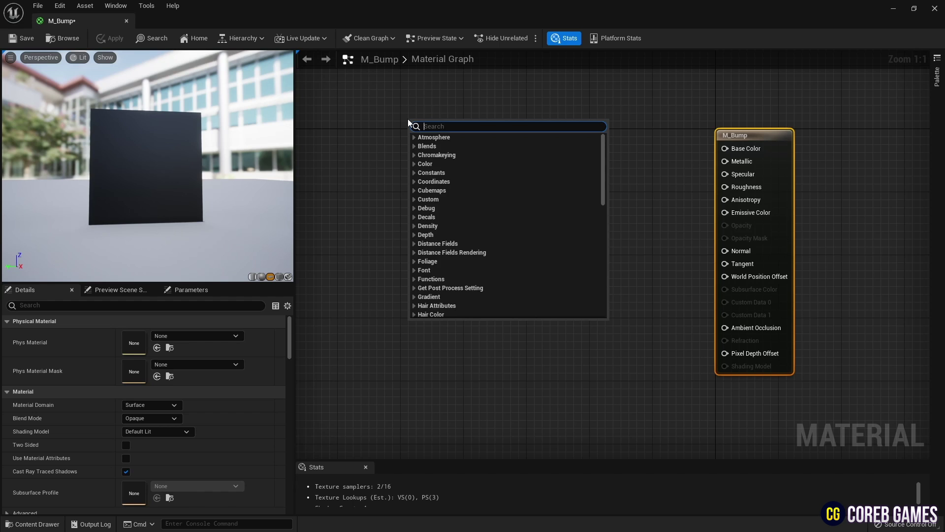
type("texc")
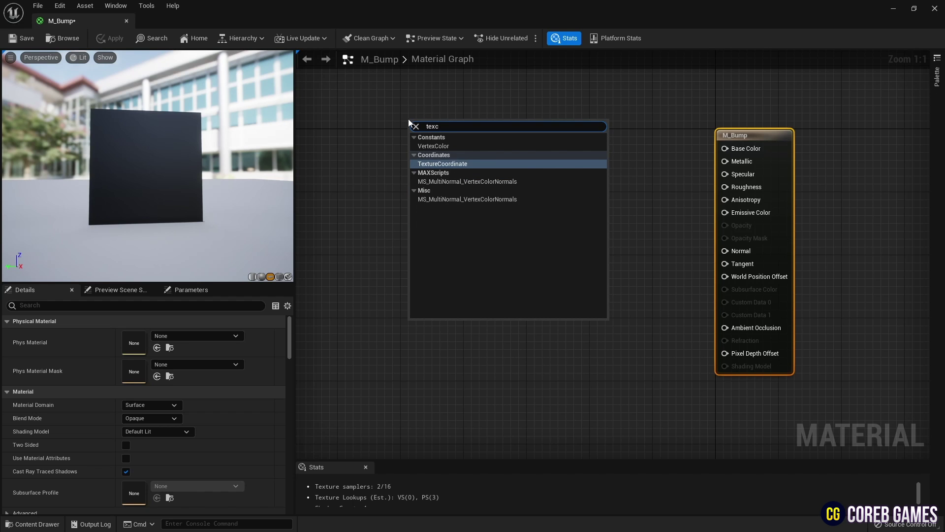
key("BackSpace")
type("tures")
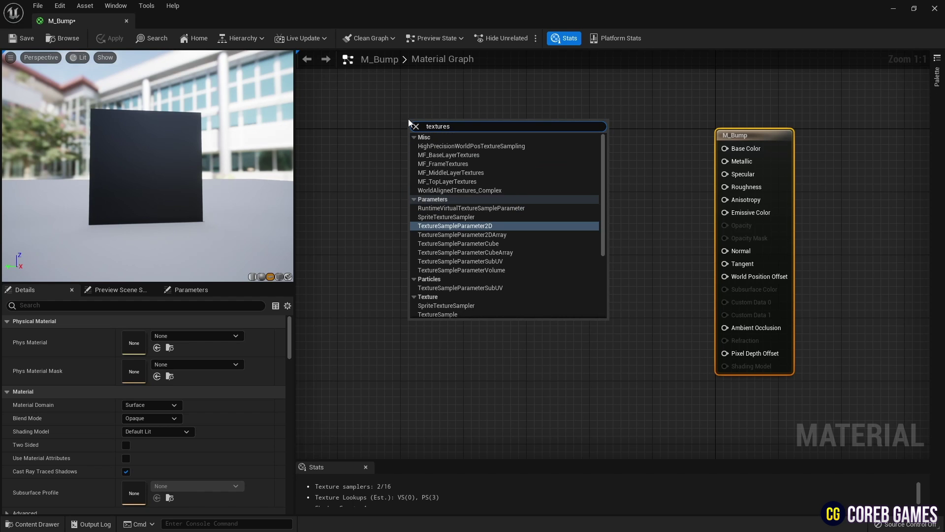
key("BackSpace")
key("Return")
left_click_drag(439, 129, 448, 148)
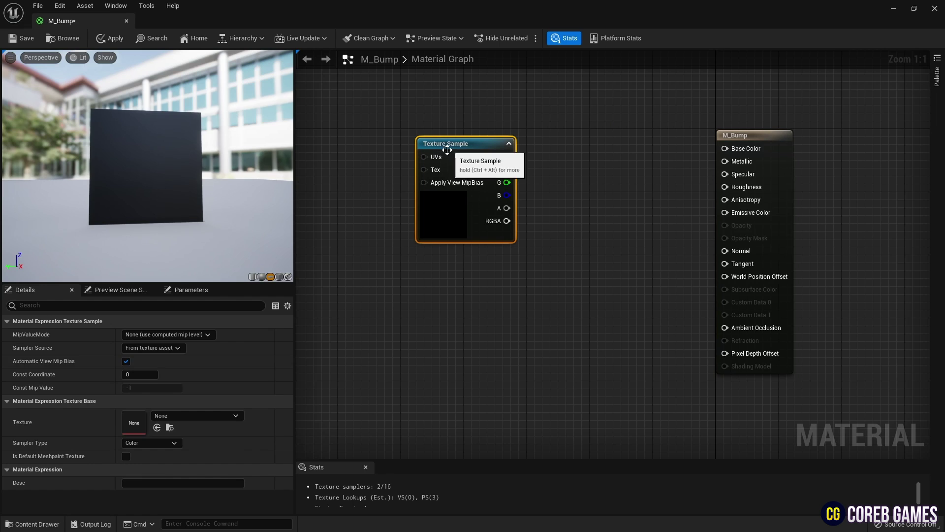
Step: Assign the UE4_Logo texture to the Texture Sample node and reposition the node slightly
left_click(215, 415)
type("logo")
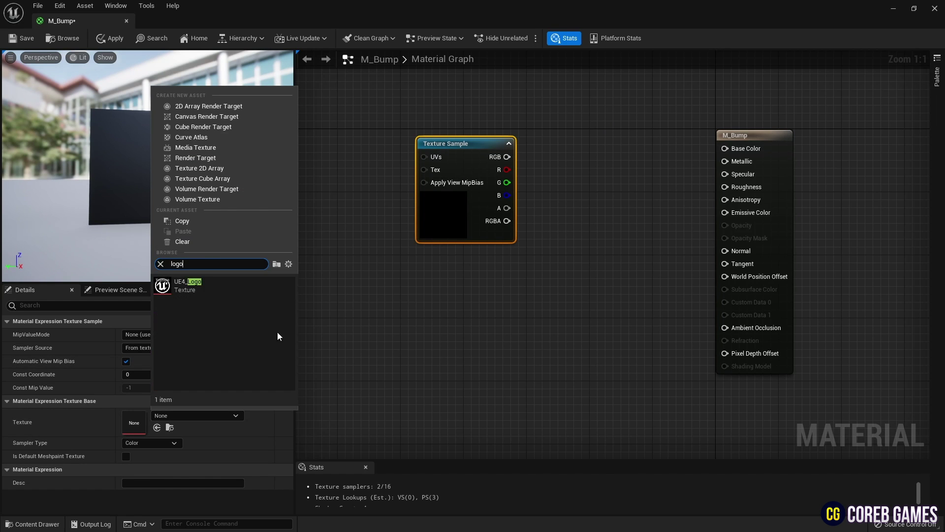
left_click(237, 291)
left_click_drag(466, 148, 455, 162)
Step: Add a Multiply node between the Texture Sample and the M_Bump result node
right_click_drag(420, 147, 462, 174)
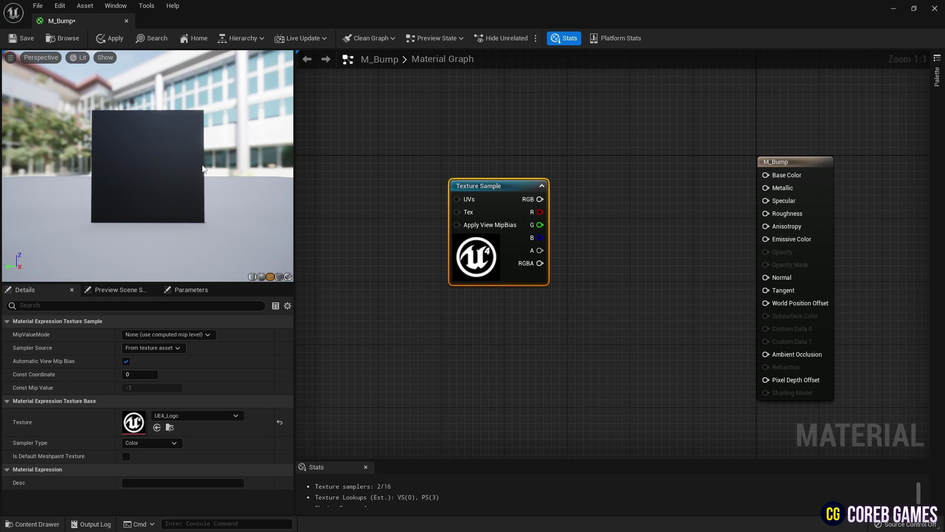
left_click(551, 145)
key("m")
left_click(551, 149)
left_click_drag(563, 152, 579, 166)
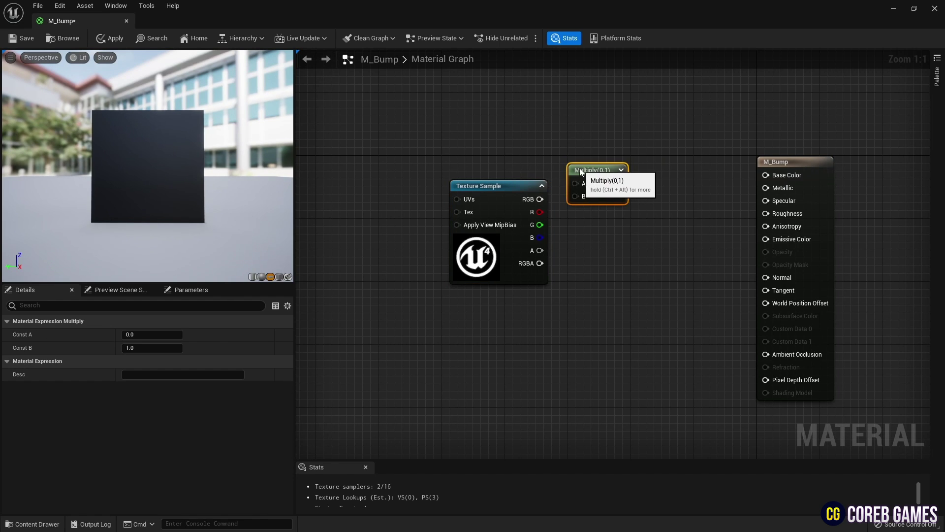
Step: Add a three-component vector constant above the Texture Sample and convert it to a parameter named Texture Color
left_click(486, 129)
right_click_drag(485, 129, 528, 207)
left_click(504, 136)
right_click(532, 144)
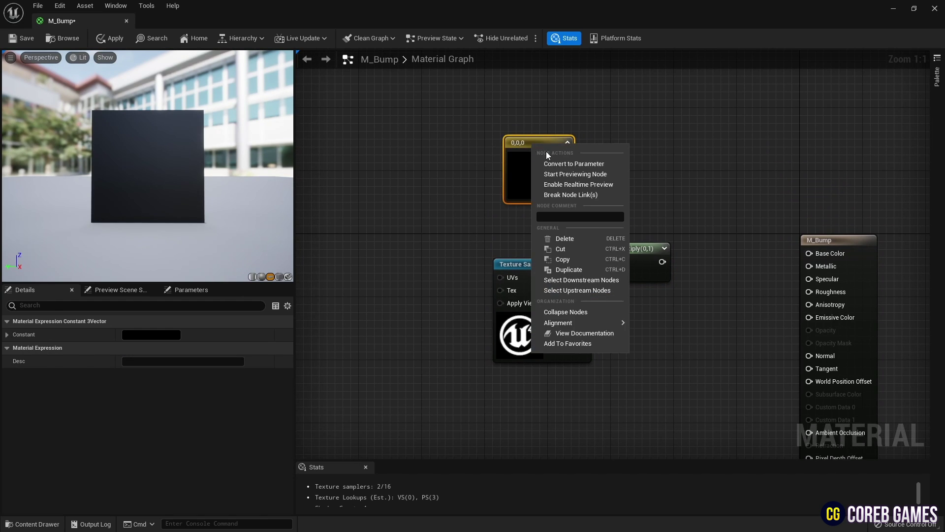
left_click(571, 164)
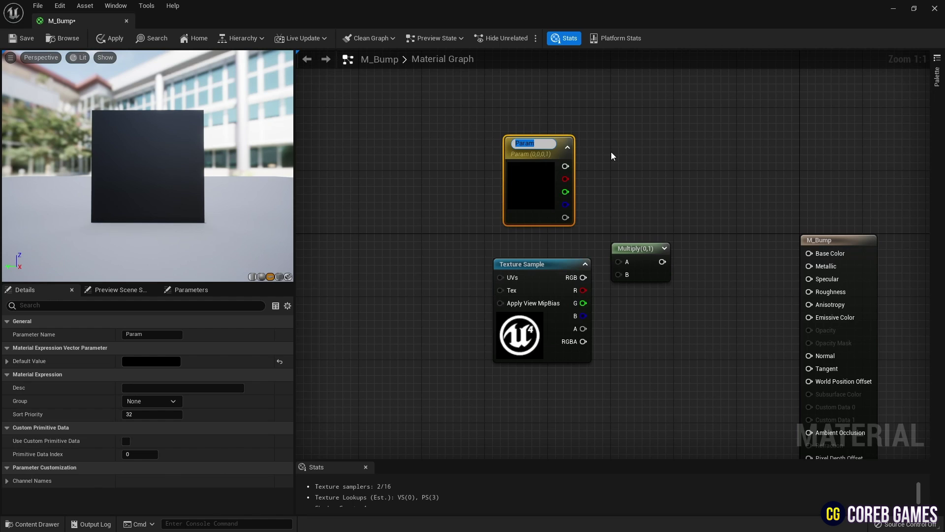
type("Texture Color")
key("Return")
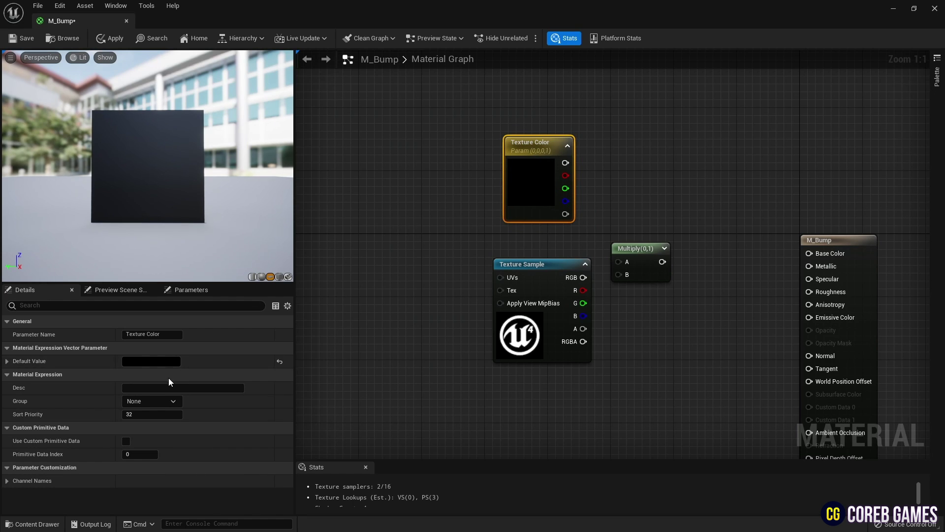
Step: Set Texture Color's default to yellow (1, 0.75, 0), then connect it to Multiply A and the Texture Sample's RGB to B
left_click(165, 362)
left_click(211, 295)
left_click(678, 158)
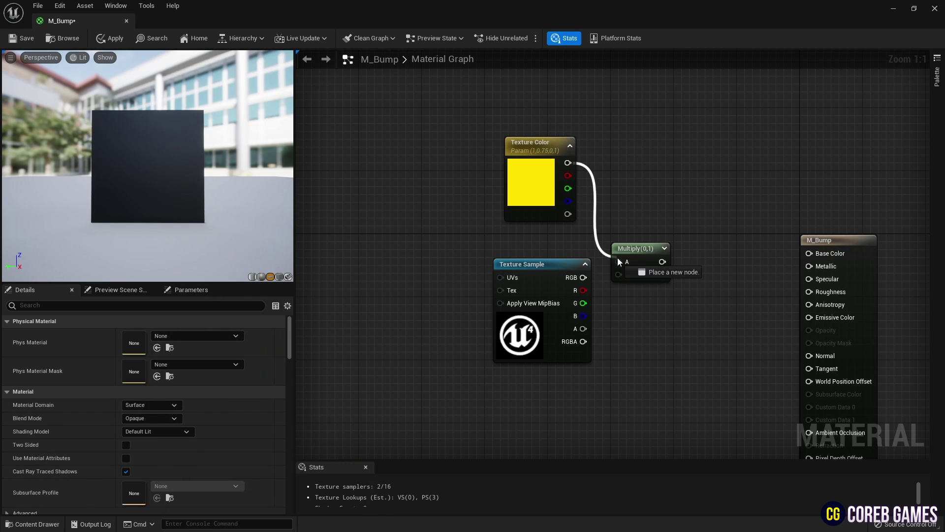
Step: Preview the Multiply node's result on the plane and stop the node preview again
left_click(640, 254)
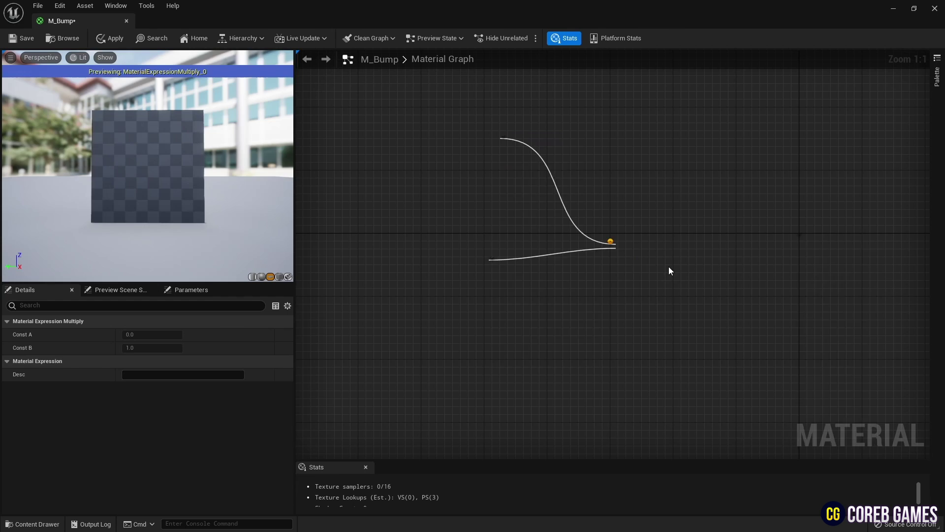
key("space")
right_click(647, 252)
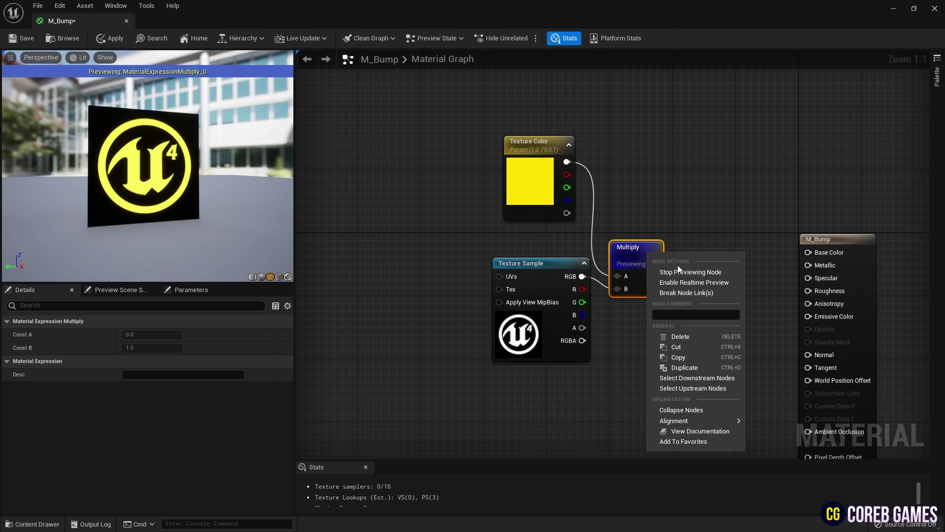
left_click(679, 270)
Step: Add a BumpOffset node in front of the Texture Sample node
right_click_drag(445, 236, 599, 227)
right_click(474, 196)
type("bump")
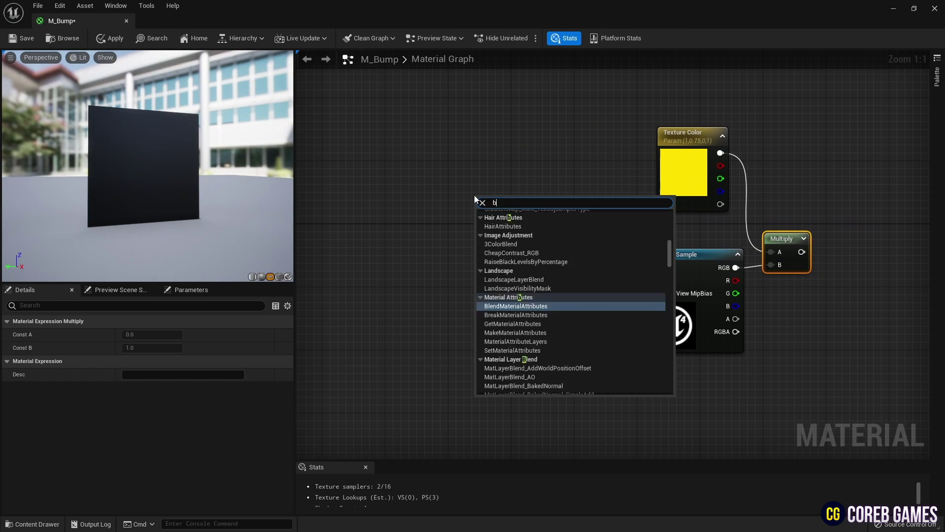
key("Return")
left_click_drag(548, 201, 571, 254)
Step: Add a TextureCoordinate node in front of BumpOffset and connect it to the Coordinate input
right_click_drag(527, 222, 588, 221)
right_click(478, 201)
type("tex")
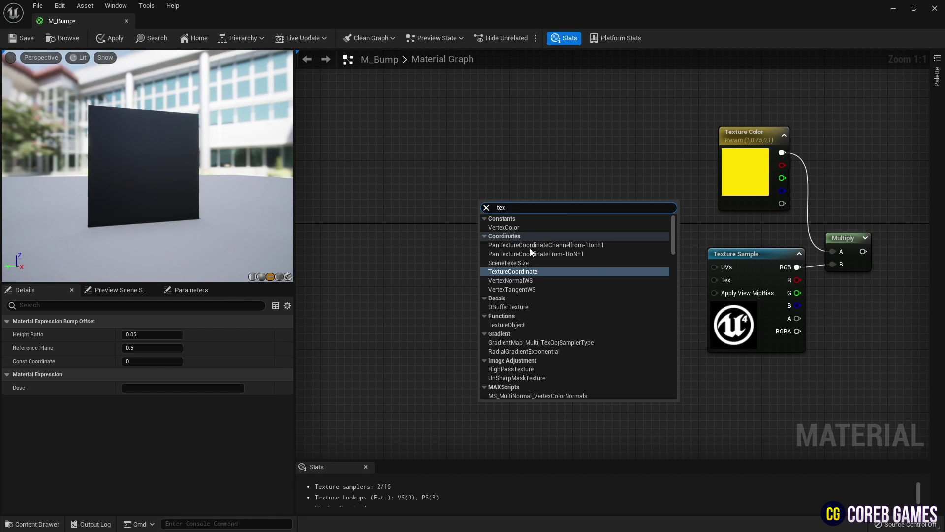
key("Return")
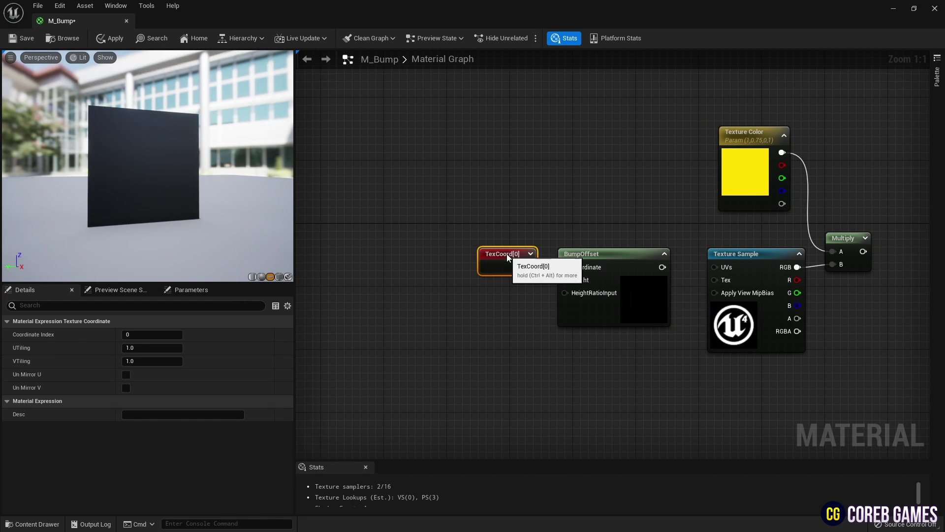
right_click_drag(637, 246, 568, 224)
right_click_drag(384, 271, 419, 263)
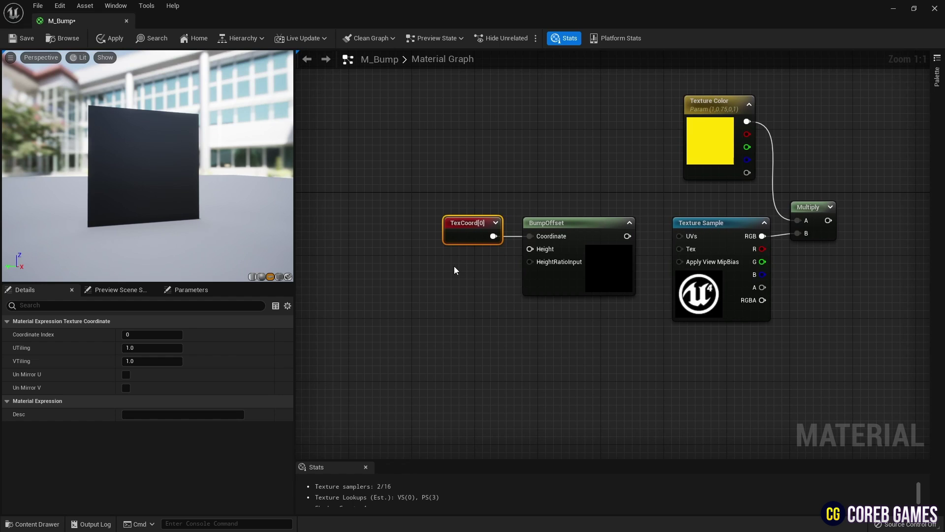
Step: Add two constant nodes below the texture coordinate node and set their values to -5 and 0.25
left_click(455, 262)
left_click(448, 303)
left_click(466, 281)
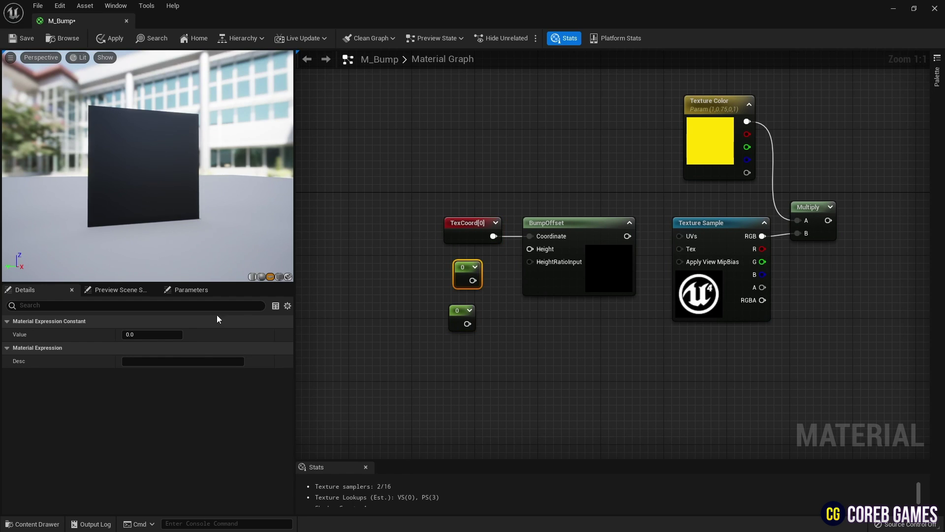
left_click(161, 334)
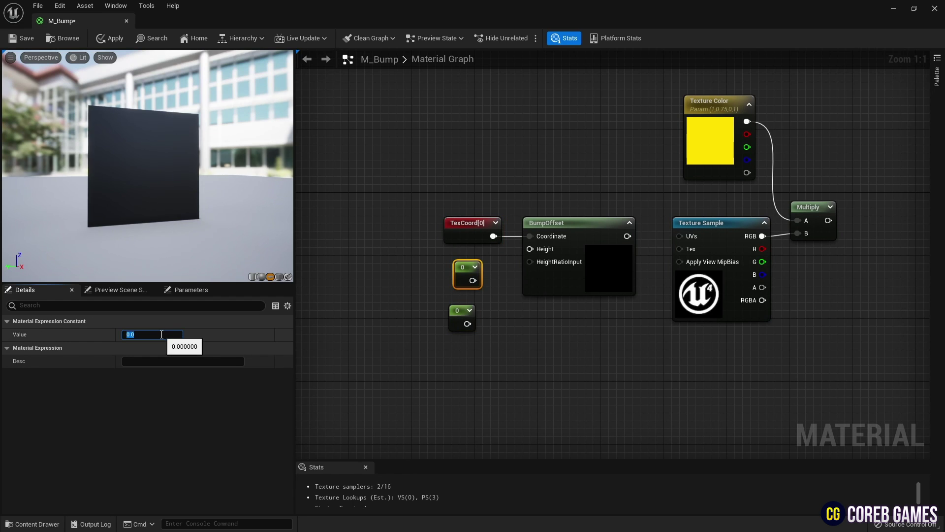
left_click(458, 311)
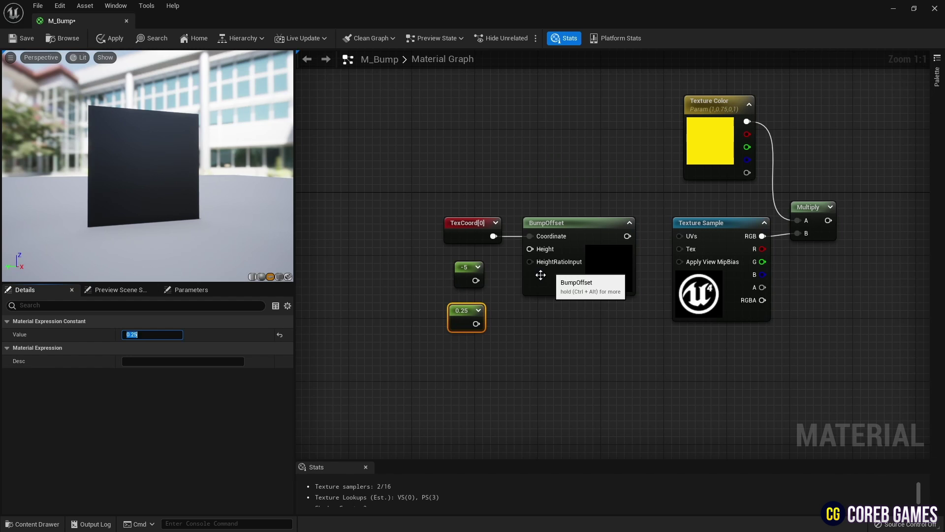
Step: Connect constant -5 to BumpOffset's Height, 0.25 to its HeightRatioInput, and BumpOffset's output to the Texture Sample's UVs
left_click_drag(476, 280, 530, 249)
left_click_drag(627, 236, 705, 235)
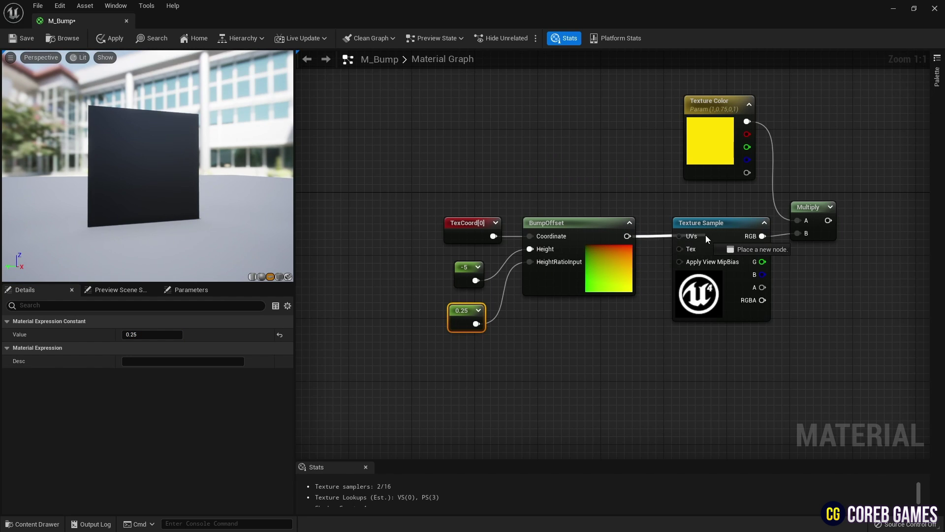
Step: Preview the Multiply node and examine the bump offset effect on the plane from a different angle
right_click_drag(642, 297, 544, 285)
right_click(717, 205)
left_click(734, 213)
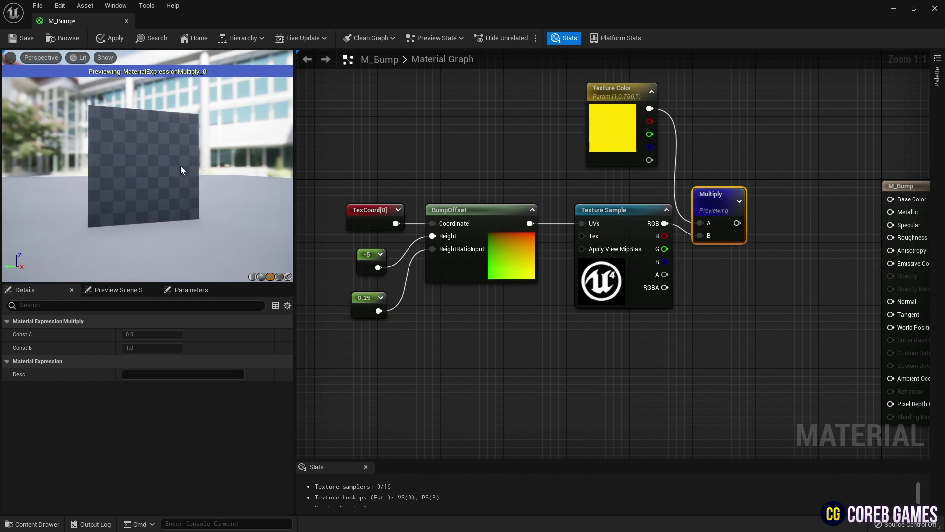
mouse_move(163, 172)
left_mouse_down()
mouse_move(123, 180)
mouse_move(157, 174)
left_mouse_up()
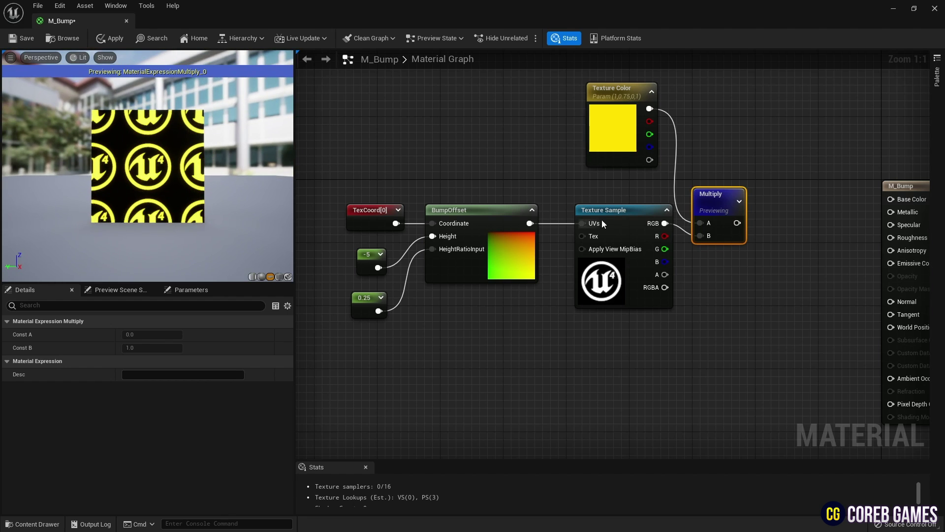
Step: Set the Texture Sample's Sampler Source to Shared: Clamp and check the logo on the preview plane
left_click(604, 224)
left_click(153, 348)
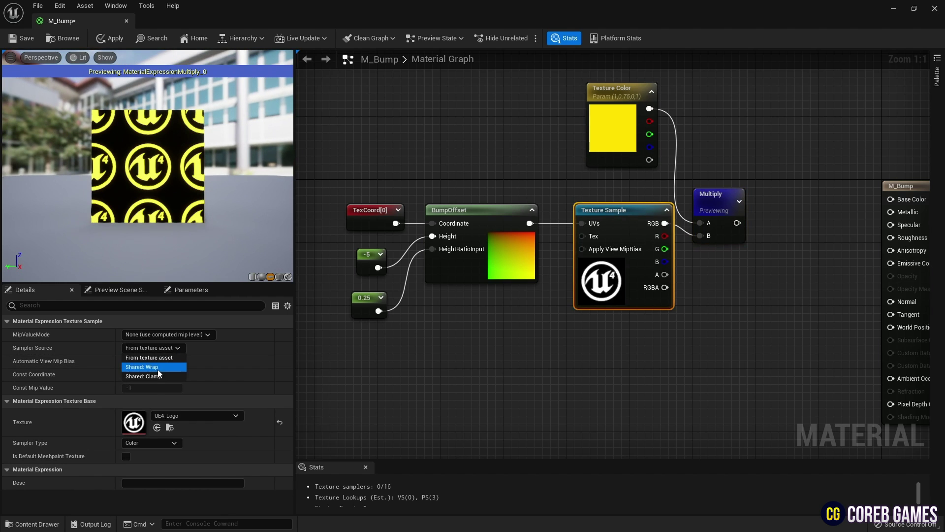
left_click(157, 376)
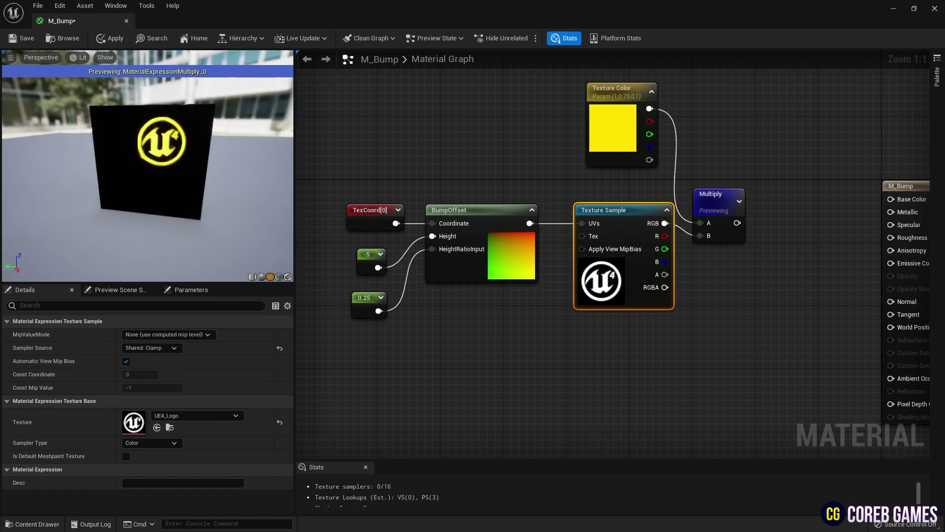
left_click_drag(243, 161, 266, 174)
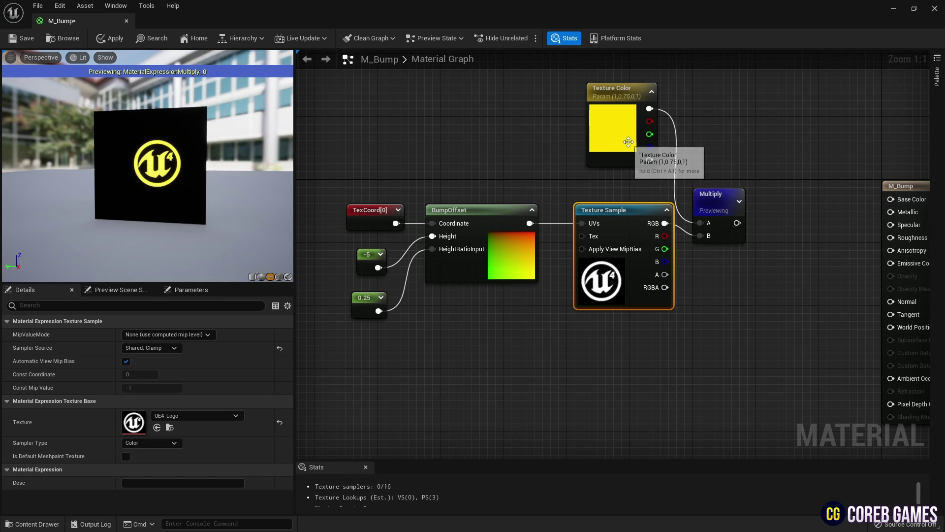
Step: Move the Multiply node slightly up and away from the Texture Sample and stop previewing it
left_click(714, 194)
left_click_drag(713, 194, 729, 179)
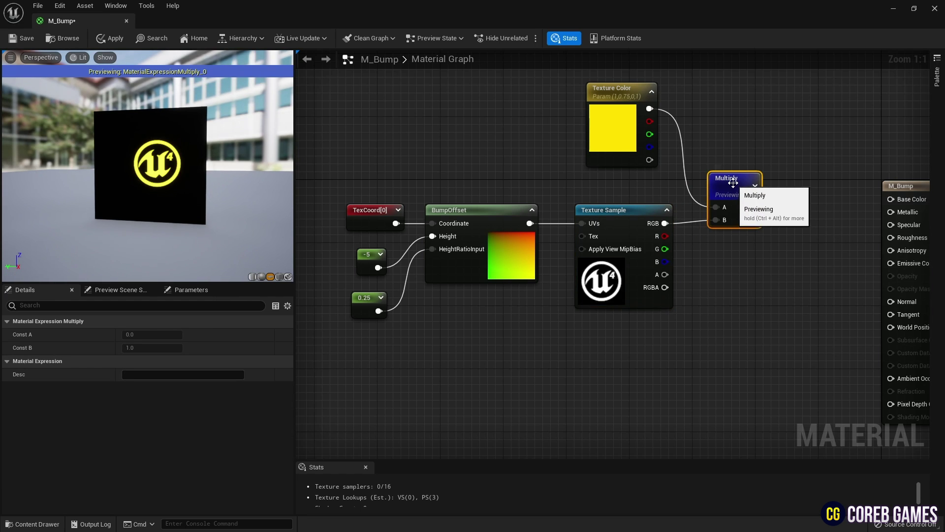
right_click(733, 188)
left_click(765, 203)
Step: Add a second Multiply node between the first Multiply and the M_Bump result node
right_click_drag(738, 166, 584, 146)
left_click(563, 151)
left_click(629, 189)
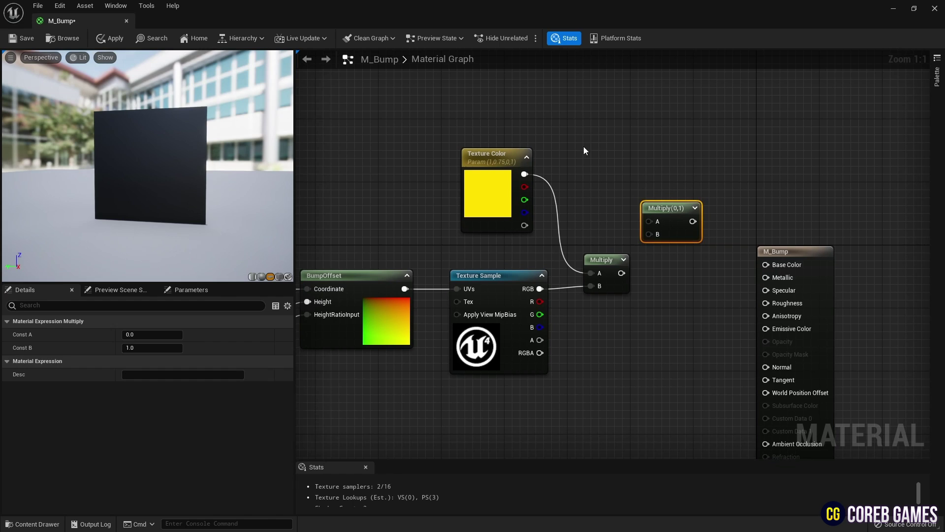
Step: Add a scalar parameter named Emissive Color Bright above the second Multiply and set its default value to 5
left_click(584, 146)
type("Emissive Color Bright")
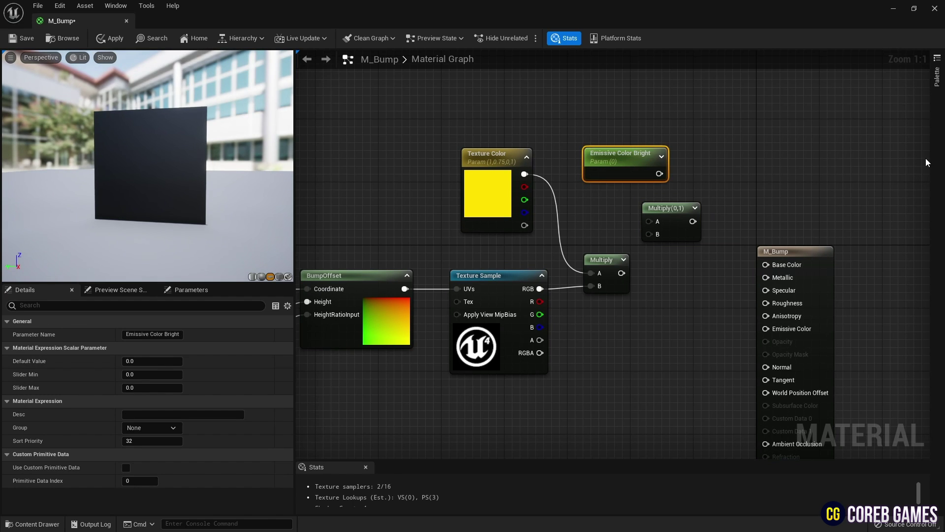
left_click(596, 338)
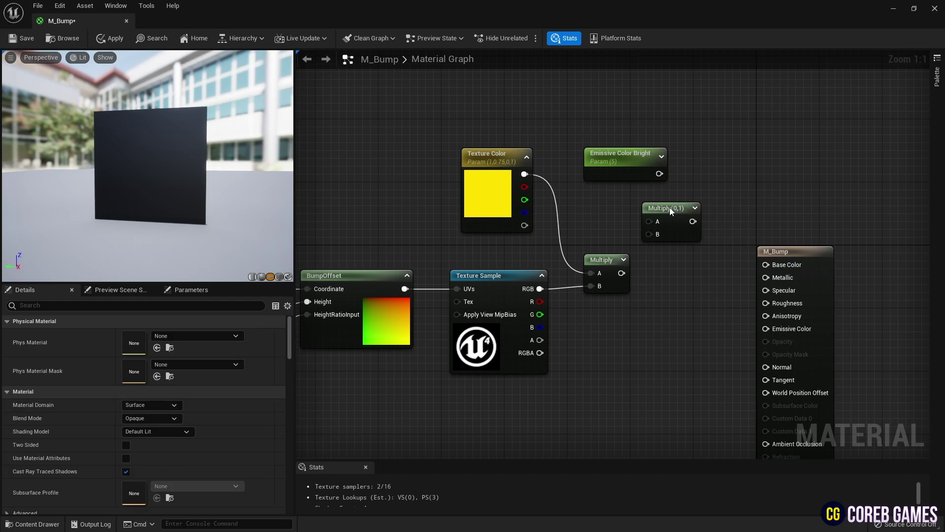
Step: Connect Emissive Color Bright and the first Multiply to the second Multiply, wire its output to Emissive Color, and tidy both nodes' placement
left_click_drag(669, 208, 682, 212)
left_click_drag(659, 174, 657, 200)
left_click_drag(662, 242, 662, 240)
left_click_drag(702, 226, 766, 328)
left_click_drag(676, 212, 692, 246)
left_click_drag(629, 173, 628, 217)
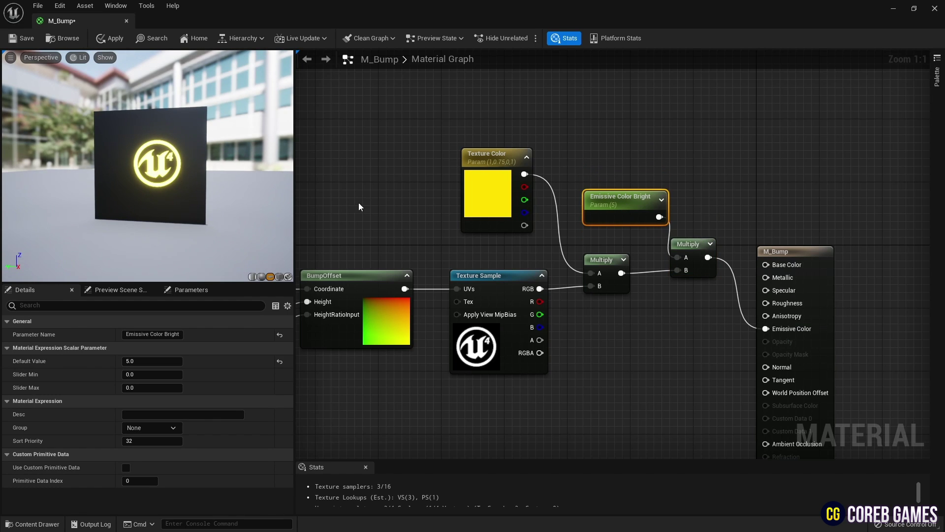
Step: Add an InteriorCubemap node below the BumpOffset nodes and preview it on the plane
right_click_drag(452, 351, 605, 209)
right_click(475, 236)
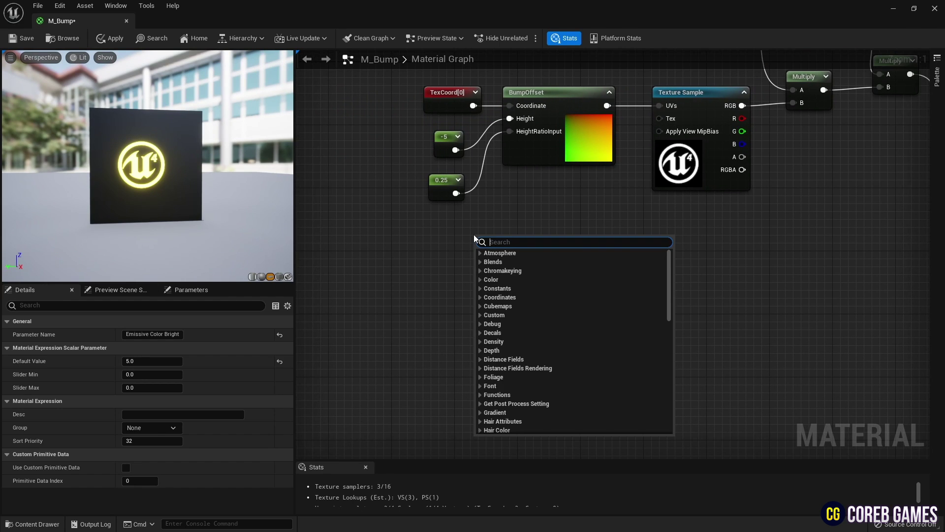
type("cube")
key("Return")
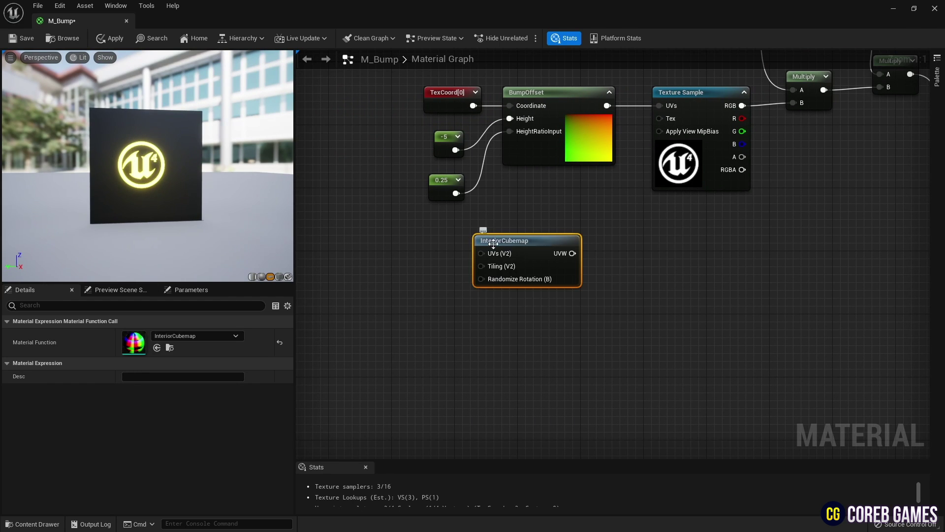
left_click_drag(494, 243, 451, 269)
right_click(464, 280)
left_click(517, 287)
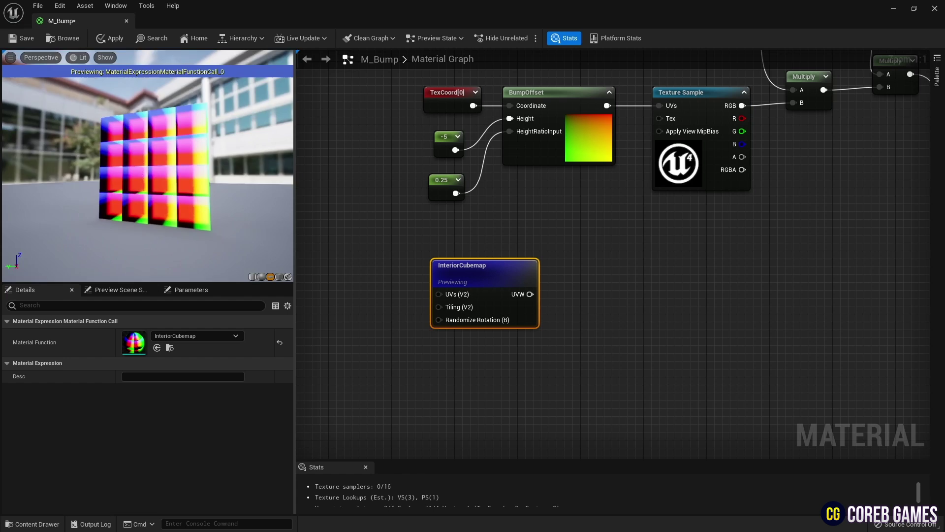
left_click_drag(143, 153, 165, 165)
left_click_drag(475, 279, 514, 278)
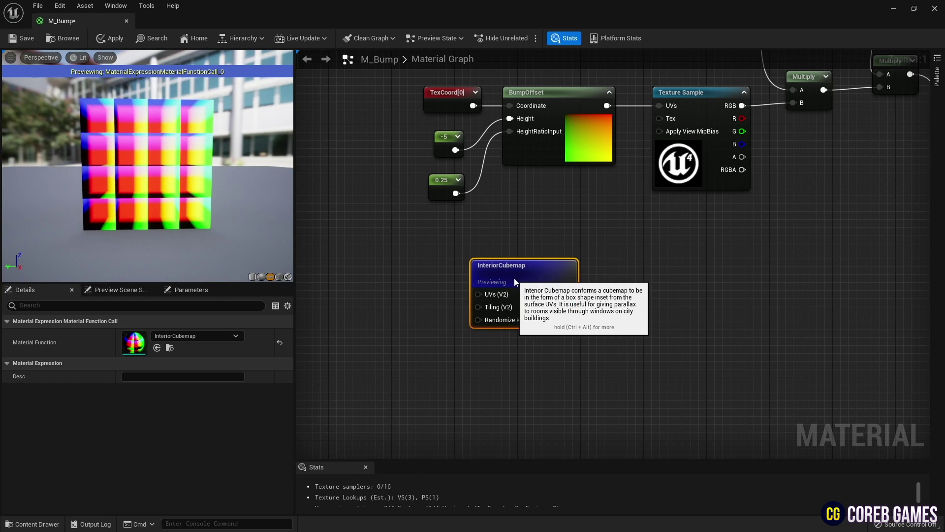
Step: Add a TexCoord node beside InteriorCubemap and connect it to the UVs (V2) input
right_click_drag(333, 245, 412, 229)
right_click(412, 229)
type("texcoord")
key("Return")
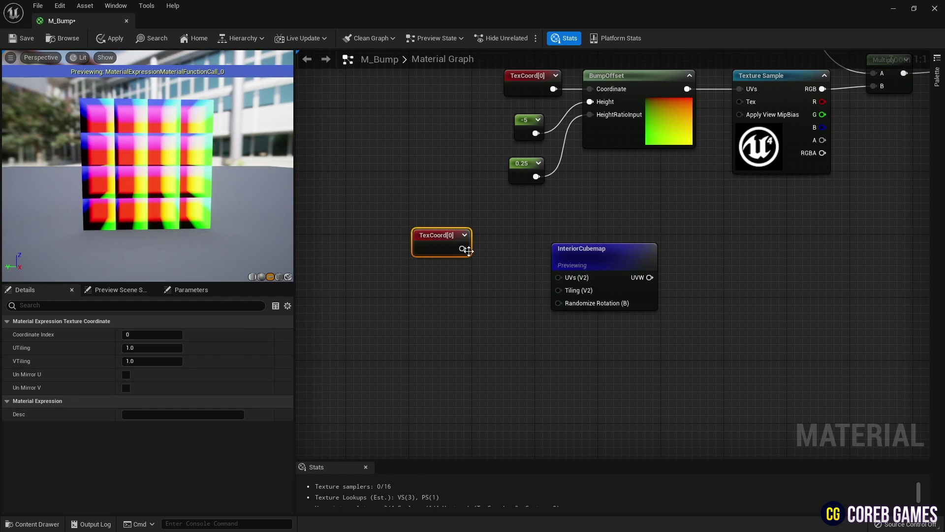
Step: Add a constant node below the new TexCoord, set its value to 1, and connect it to InteriorCubemap's Tiling (V2) input
key("1")
left_click(485, 307)
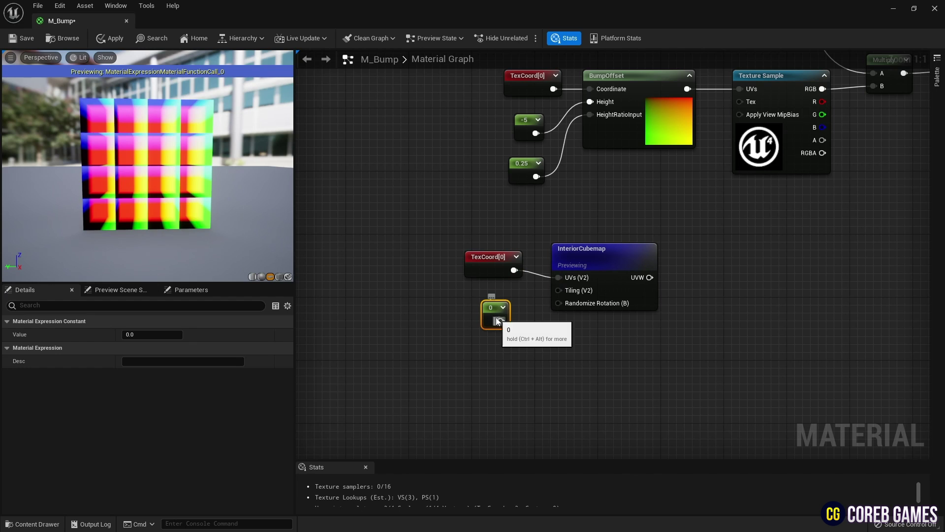
left_click(152, 335)
type("1")
left_click(468, 325)
left_click_drag(501, 321, 513, 294)
Step: Shift the TexCoord, constant and InteriorCubemap nodes together further from the Texture Sample to free space for more nodes
left_click_drag(607, 265, 598, 256)
mouse_move(224, 196)
left_mouse_down()
mouse_move(251, 203)
mouse_move(224, 196)
left_mouse_up()
left_click_drag(566, 221, 480, 316)
left_click_drag(580, 248, 479, 270)
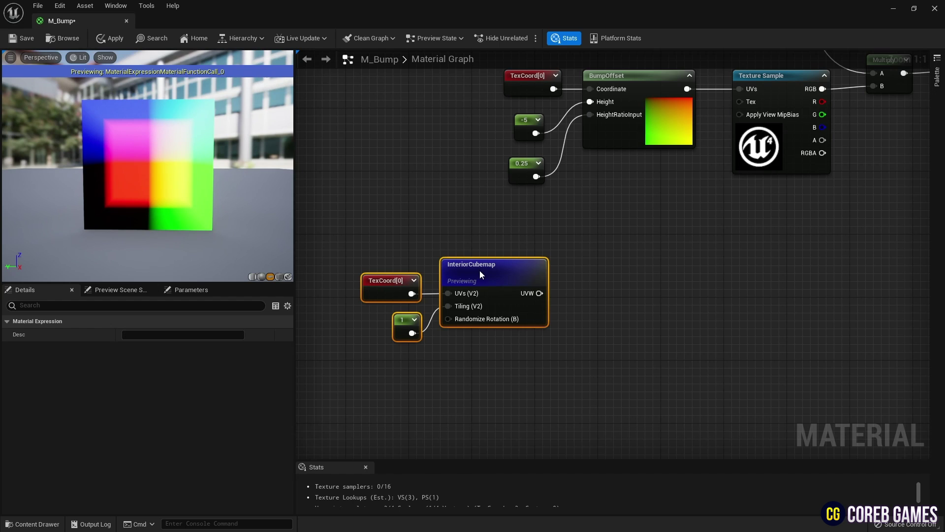
left_click(592, 275)
Step: Add a component mask node after InteriorCubemap that keeps only the R channel
right_click(593, 271)
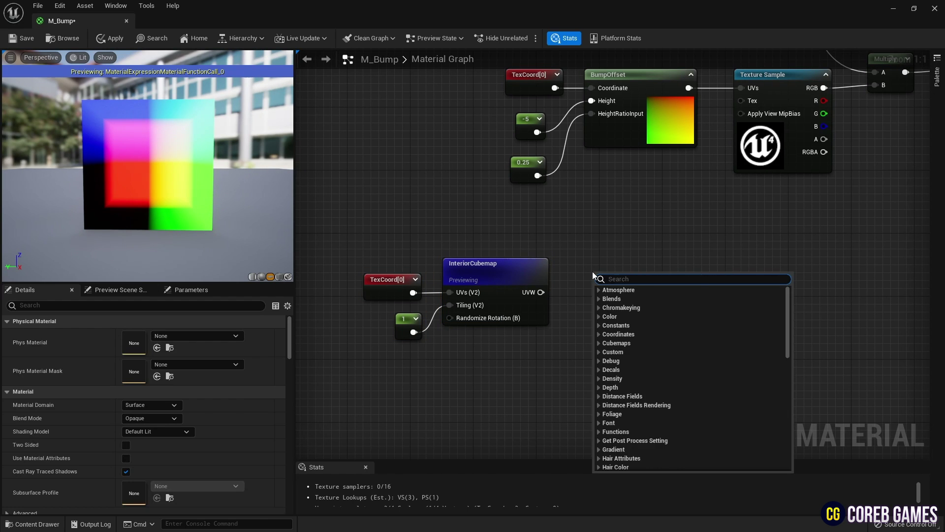
type("mask")
key("Return")
left_click(126, 348)
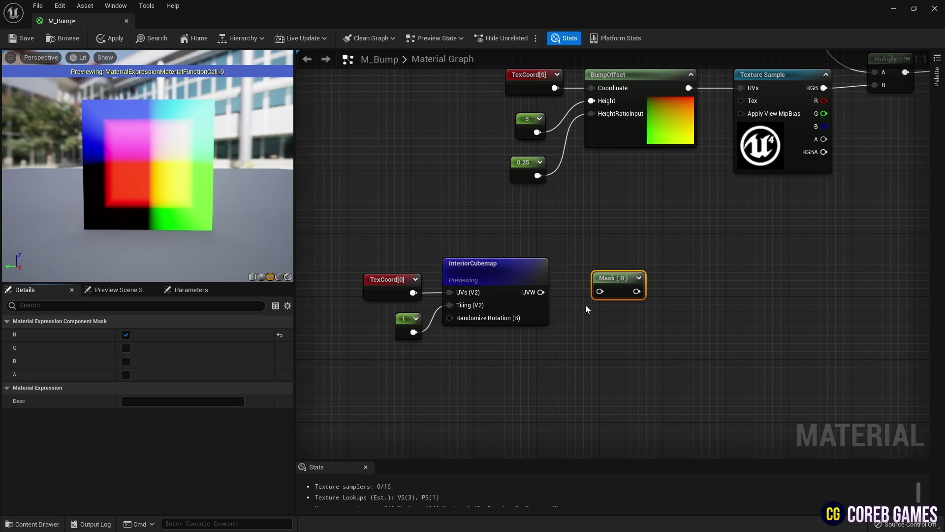
Step: Place two copies of the R mask below it, one keeping only the G channel and the other only B
left_click_drag(587, 318, 579, 296)
left_click(126, 348)
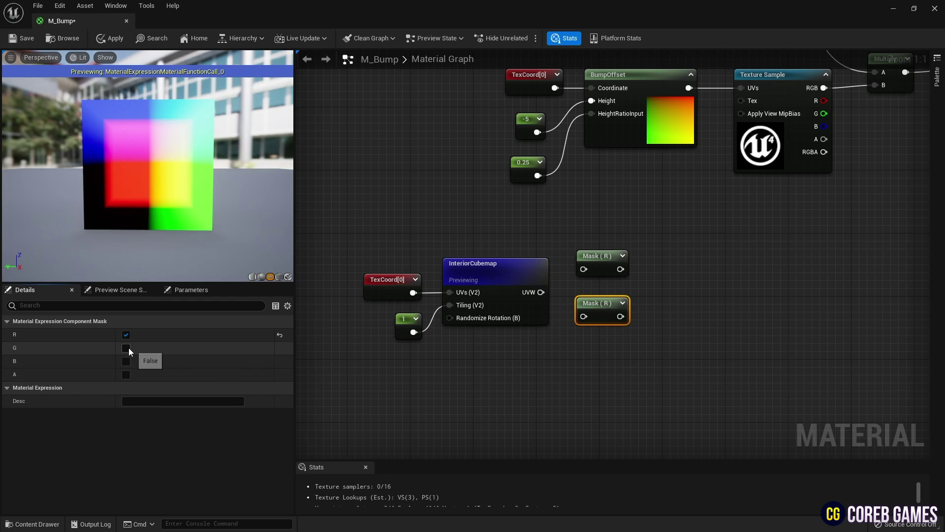
left_click(126, 335)
left_click(583, 350)
key("ctrl+v")
left_click(126, 362)
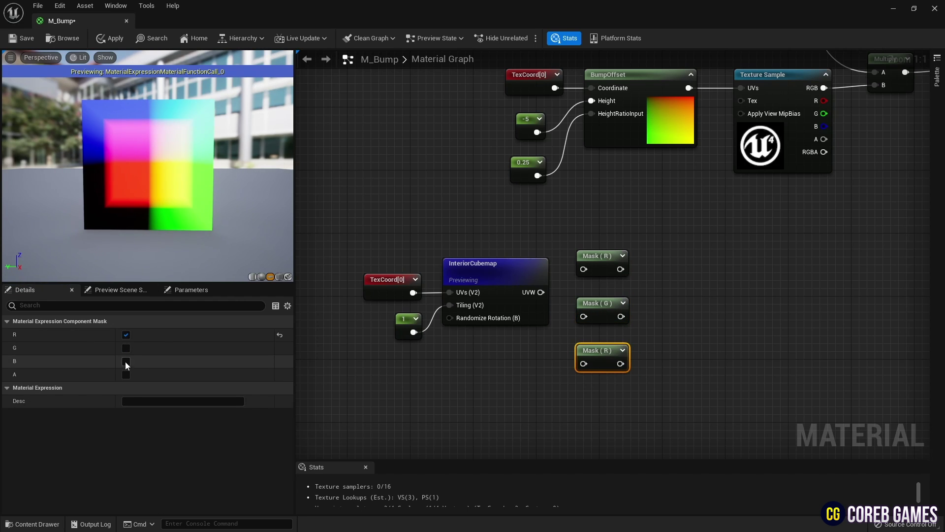
left_click(126, 335)
Step: Connect InteriorCubemap's UVW output to the R, G and B mask nodes
right_click_drag(711, 283, 649, 262)
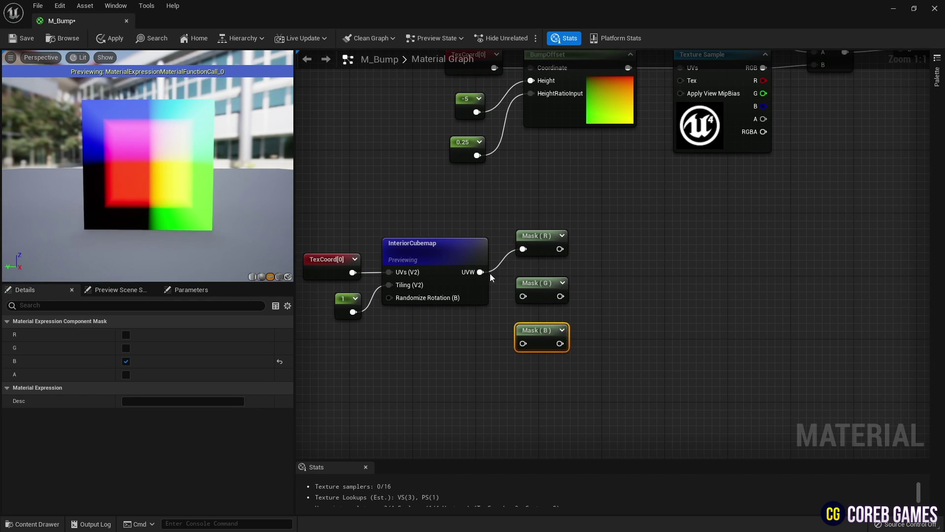
left_click_drag(525, 296, 524, 296)
left_click_drag(480, 272, 517, 341)
left_click(629, 330)
Step: Move the G and B mask nodes further down, away from the R mask
right_click_drag(615, 313, 592, 240)
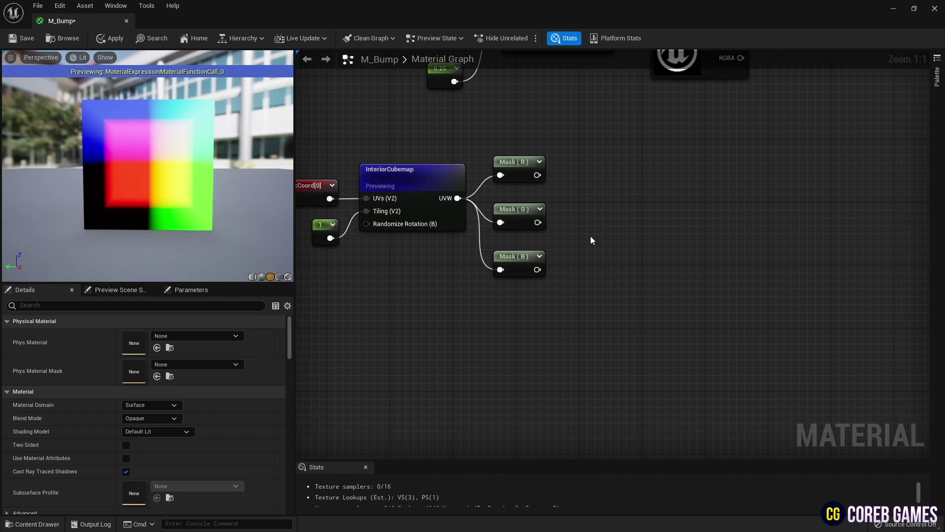
left_click_drag(548, 279, 536, 281)
left_click_drag(518, 223, 526, 267)
left_click(607, 234)
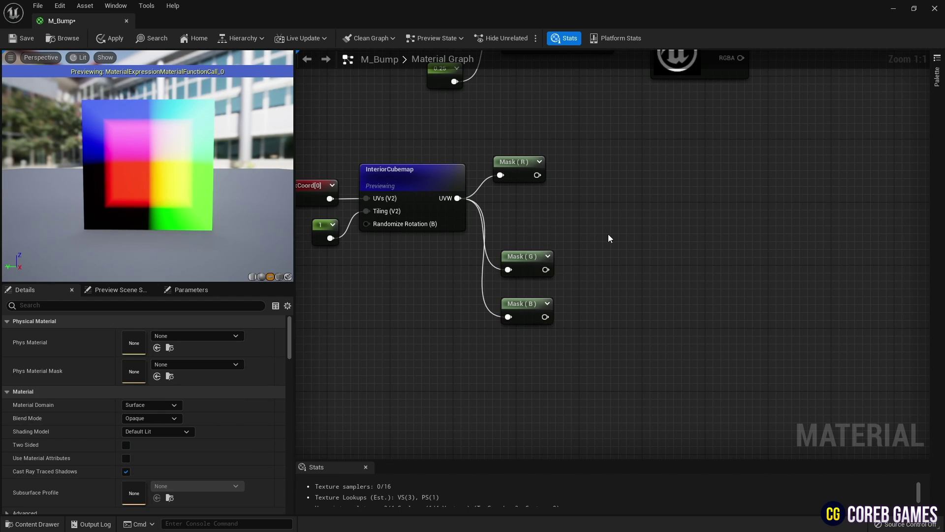
Step: Add an Abs node beside the G mask
right_click_drag(607, 221, 560, 224)
right_click(560, 224)
type("abs")
key("Return")
left_click_drag(578, 236, 581, 258)
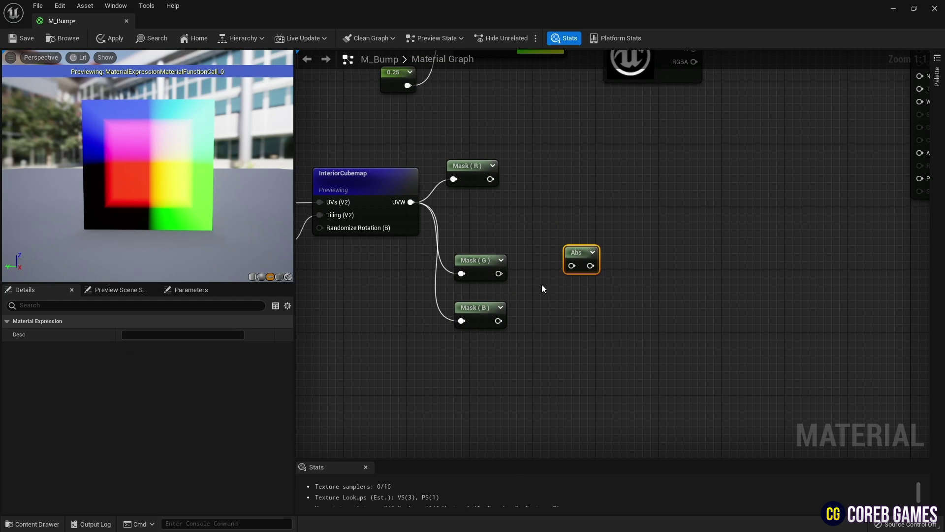
Step: Duplicate the Abs node below the first, then connect the G mask to the upper Abs and the B mask to the lower one
key("ctrl+c")
left_click(543, 287)
key("ctrl+v")
left_click_drag(587, 319, 579, 311)
left_click_drag(500, 273, 571, 274)
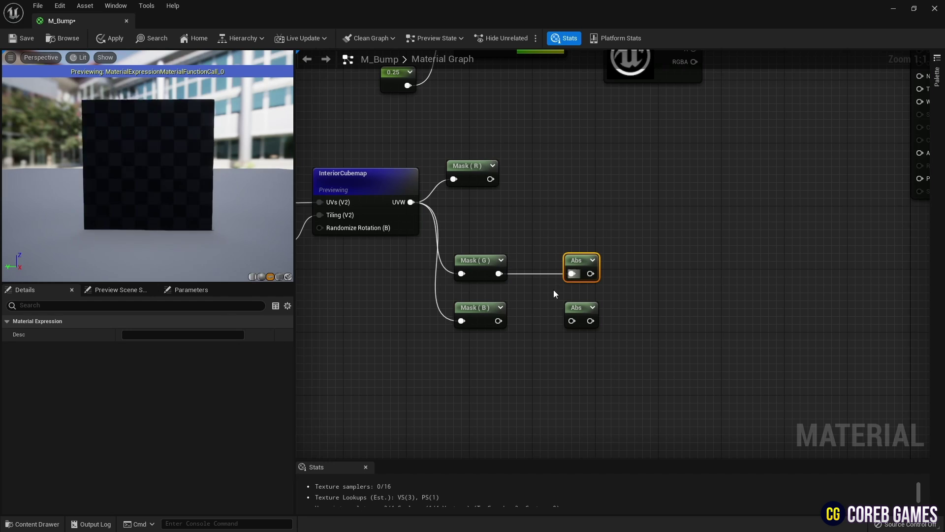
left_click_drag(500, 320, 577, 320)
Step: Preview the output of each Abs node on the plane, then stop previewing
right_click(579, 264)
left_click(592, 269)
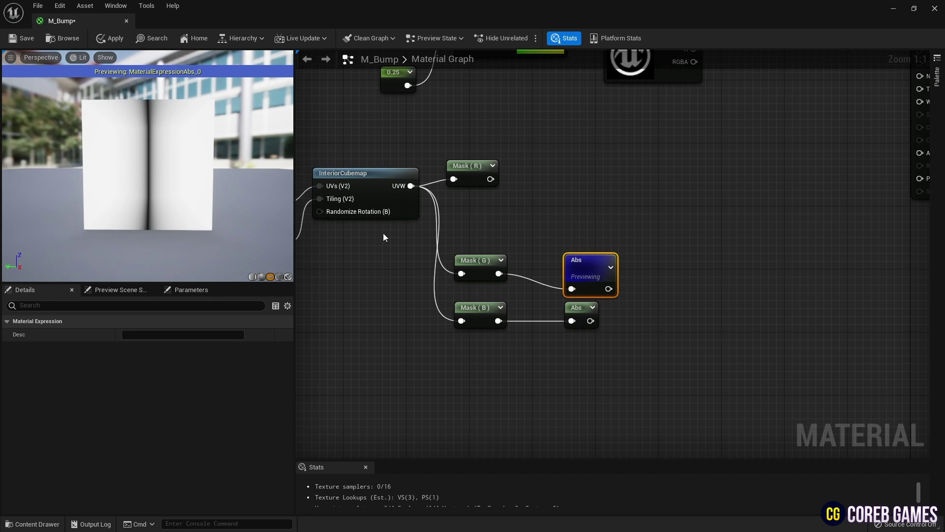
left_click_drag(211, 170, 229, 156)
right_click(572, 307)
left_click(610, 329)
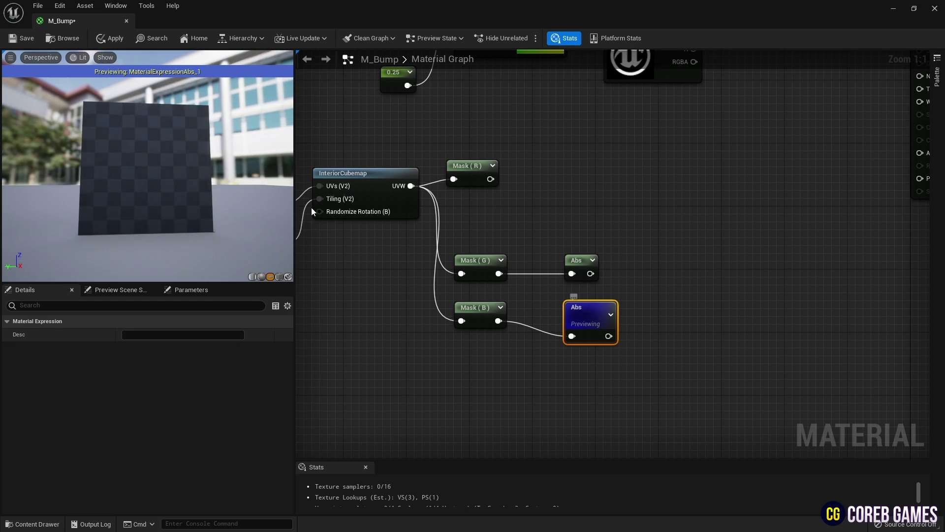
right_click(579, 309)
left_click(622, 329)
Step: Add a OneMinus (1-x) node after the upper Abs node
right_click_drag(629, 255, 515, 248)
right_click(515, 247)
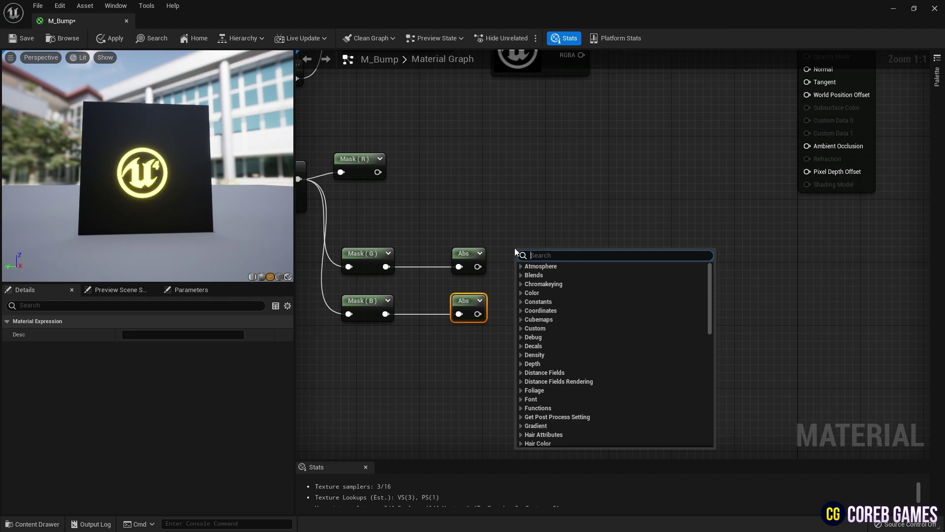
type("one")
key("Return")
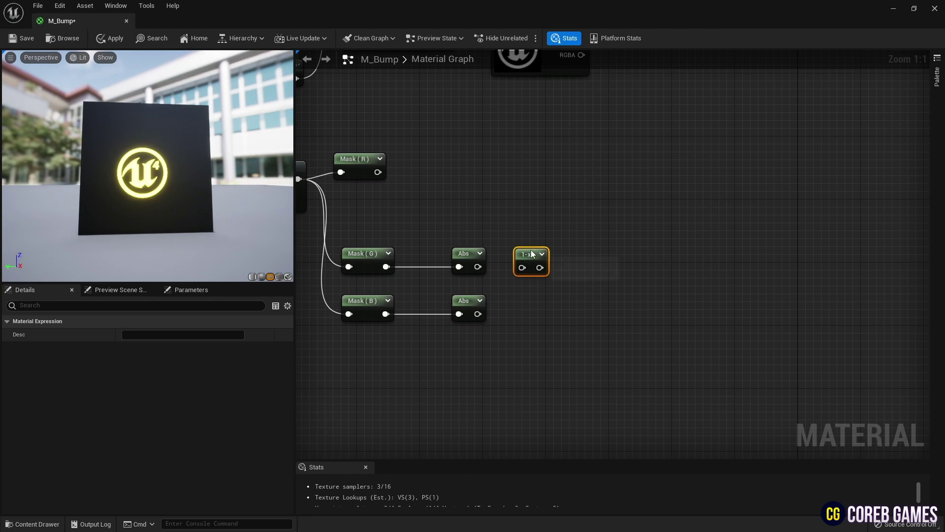
Step: Duplicate the 1-x node below the first and connect each Abs node to its own 1-x node
left_click_drag(531, 250, 554, 243)
key("ctrl+c")
left_click(545, 291)
key("ctrl+v")
left_click_drag(477, 267, 521, 265)
left_click_drag(477, 314, 546, 322)
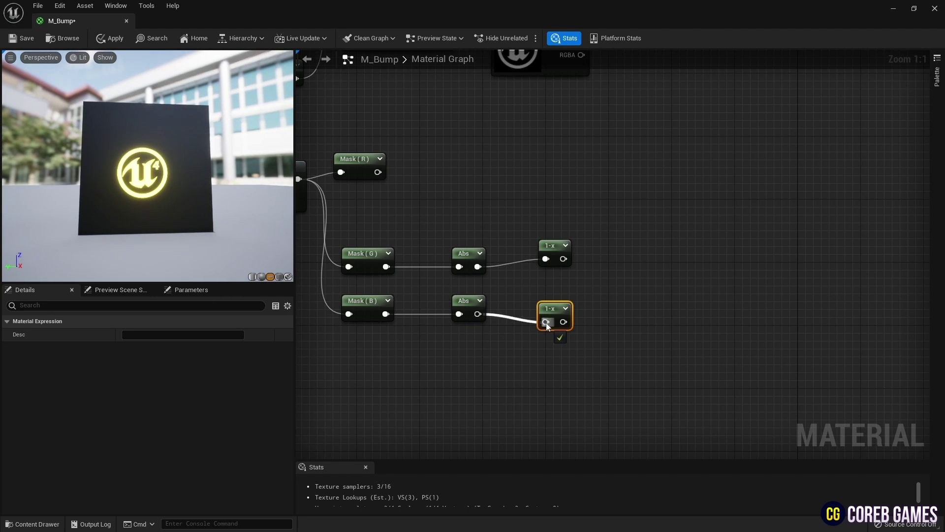
Step: Preview the output of the upper 1-x node, followed by the lower one, on the plane
left_click(551, 253)
right_click(555, 254)
left_click(593, 272)
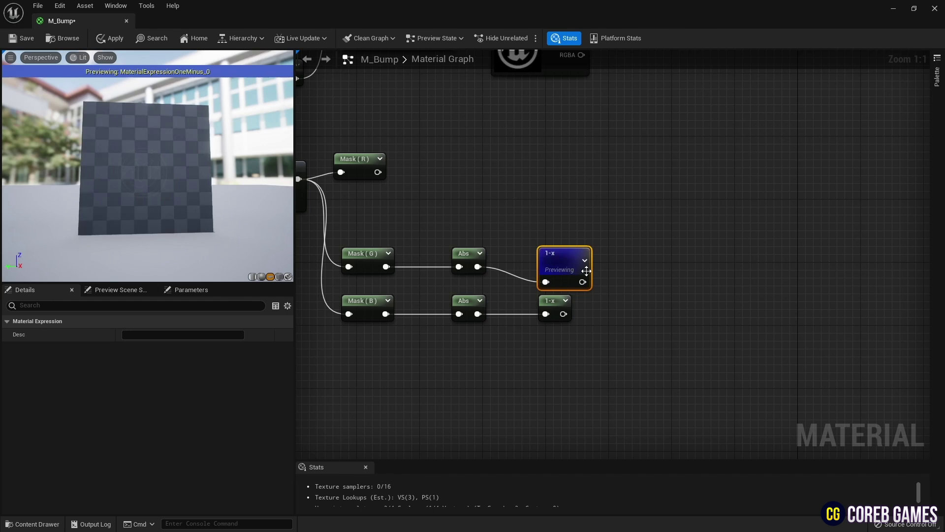
right_click(555, 299)
left_click(593, 321)
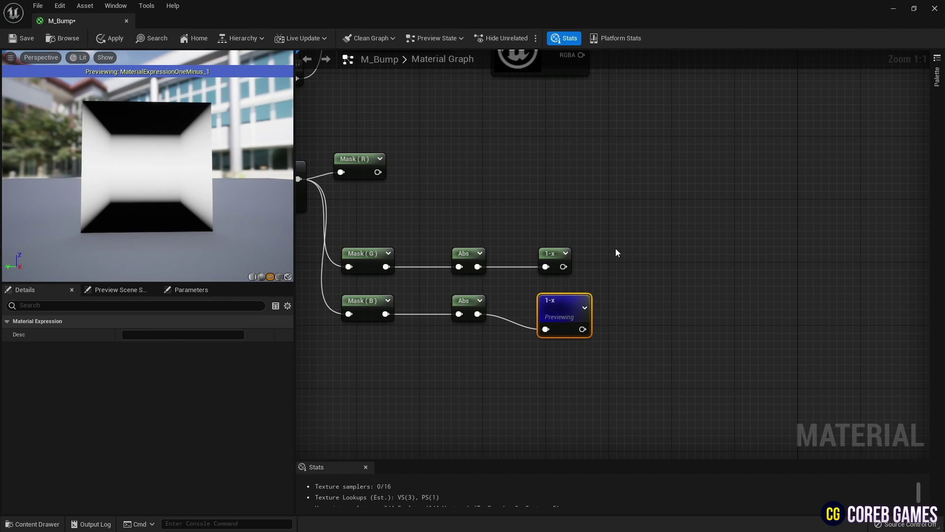
Step: Add an Add node, connect the two 1-x outputs to its A and B inputs, and preview the sum on the plane
left_click(616, 251)
left_click_drag(563, 266, 631, 291)
right_click(635, 268)
left_click(650, 277)
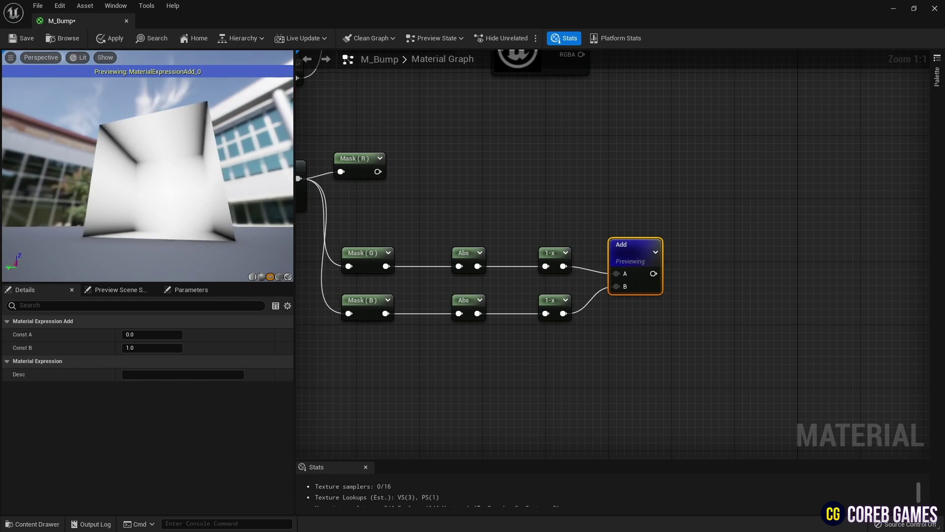
left_click_drag(147, 187, 162, 170)
Step: Add a Power node after the Add node and set its Const Exponent to 0.8
right_click_drag(714, 249, 602, 240)
right_click(603, 241)
type("p")
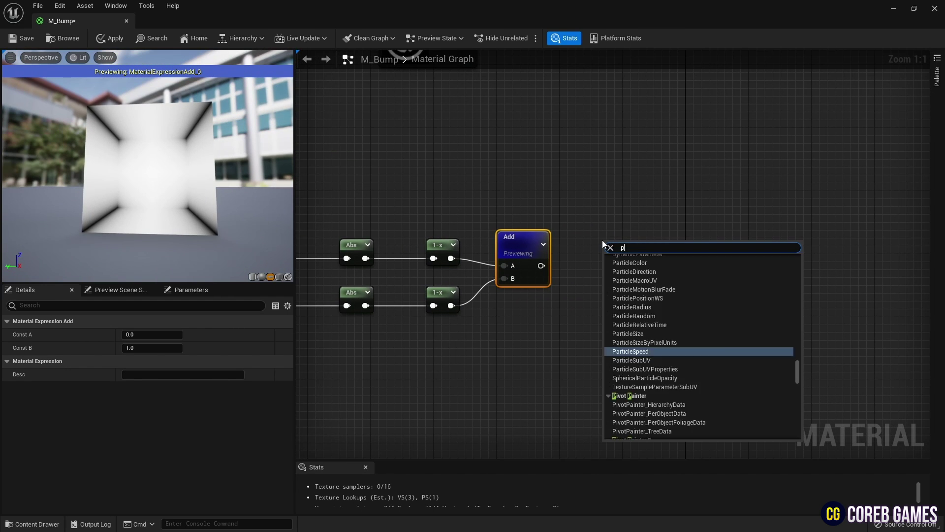
type("ower")
key("Return")
left_click(162, 335)
type("0.")
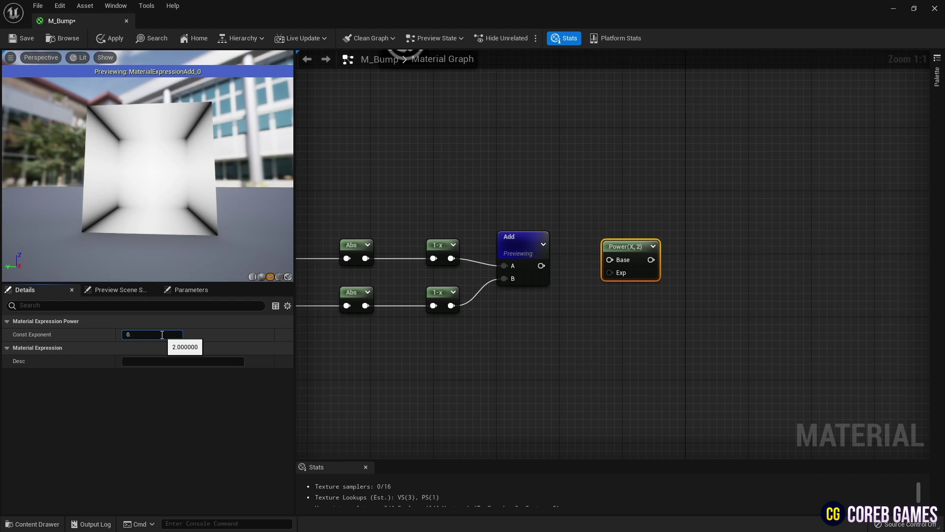
type("8")
key("Return")
Step: Connect the Add node to the Power node's Base input and preview the Power node
left_click_drag(542, 265, 609, 260)
left_click_drag(619, 247, 591, 252)
right_click(626, 272)
left_click(635, 268)
Step: Move the 1-x, Add and Power nodes closer together along the chain
left_click(522, 240)
right_click_drag(644, 203, 753, 196)
left_click_drag(761, 231, 571, 332)
left_click_drag(589, 260, 557, 259)
left_click_drag(718, 204, 503, 326)
left_click_drag(698, 248, 666, 248)
left_click(667, 186)
Step: Add a Multiply node above and beyond the Power node
right_click_drag(667, 186, 546, 239)
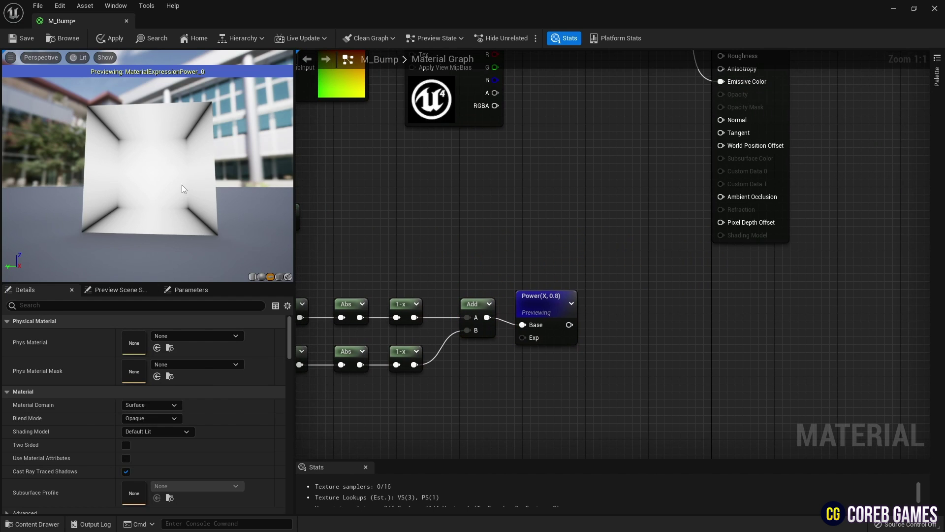
mouse_move(182, 189)
left_mouse_down()
mouse_move(158, 189)
mouse_move(187, 189)
left_mouse_up()
left_click(594, 234)
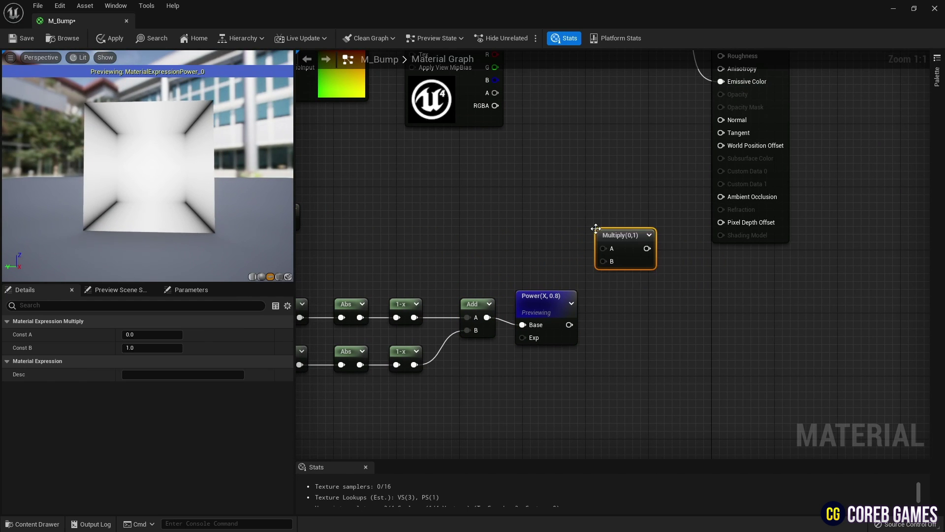
Step: Add a Constant3Vector above the Add node and convert it to a parameter named Inner Color
right_click_drag(520, 199, 535, 236)
key("3")
left_click(468, 208)
right_click(484, 215)
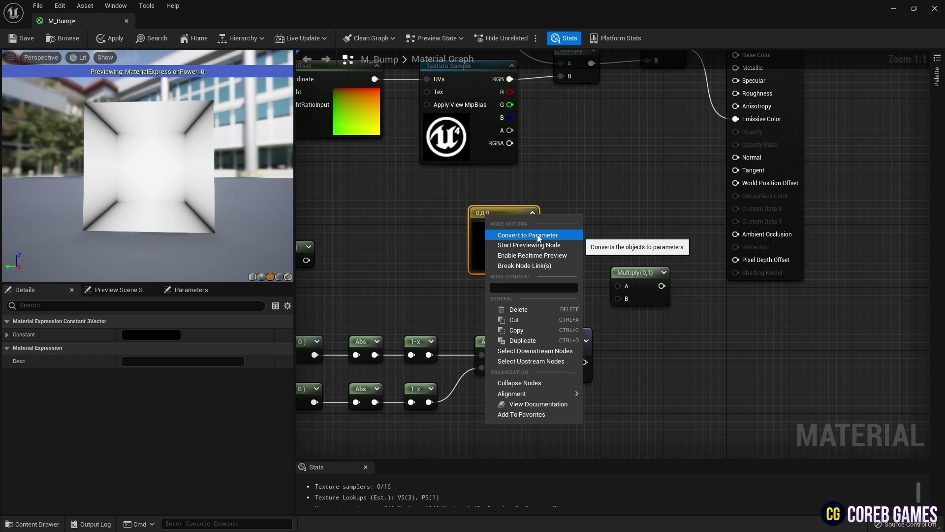
left_click(536, 235)
type("Inner Color")
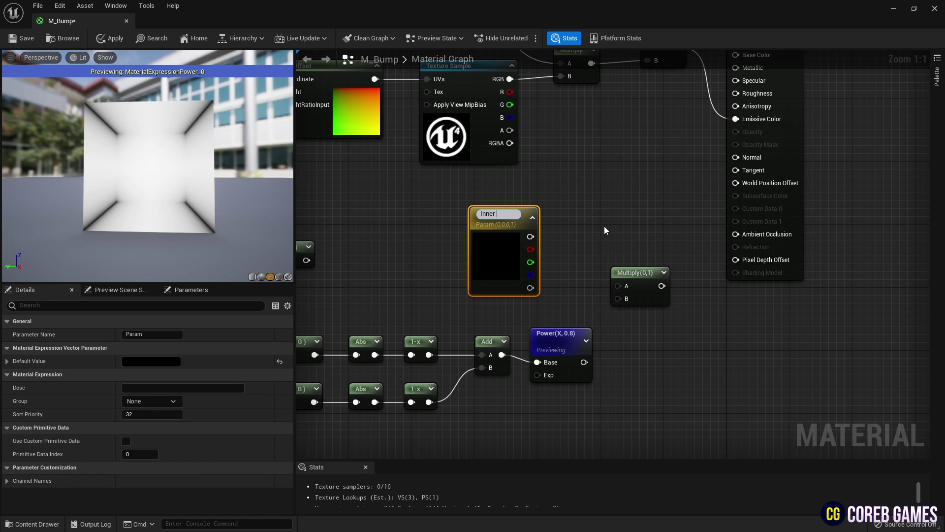
key("Return")
Step: Set Inner Color's default value to the saved tan theme color (0.667, 0.351, 0.174)
left_click(136, 364)
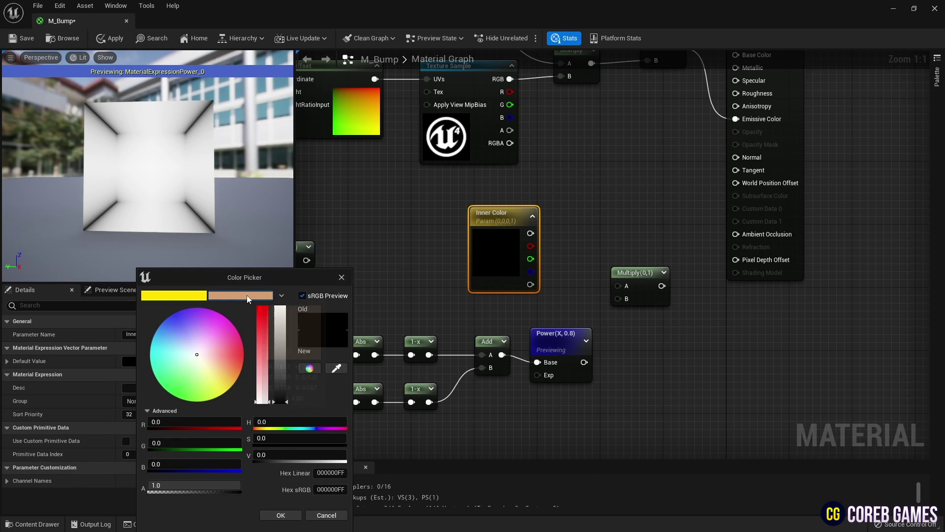
left_click(248, 296)
left_click(289, 515)
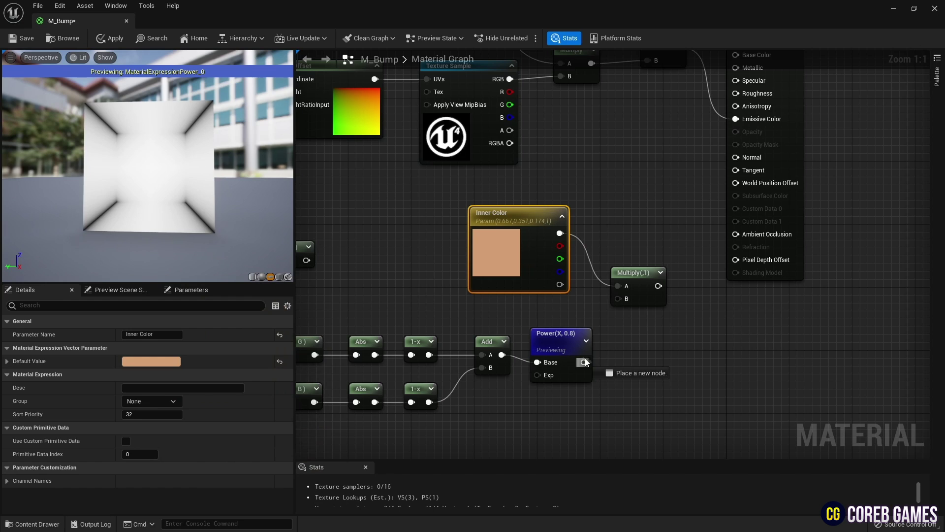
Step: Connect Inner Color to the new Multiply's A input and Power to its B input, and preview the Multiply
left_click(632, 274)
key("space")
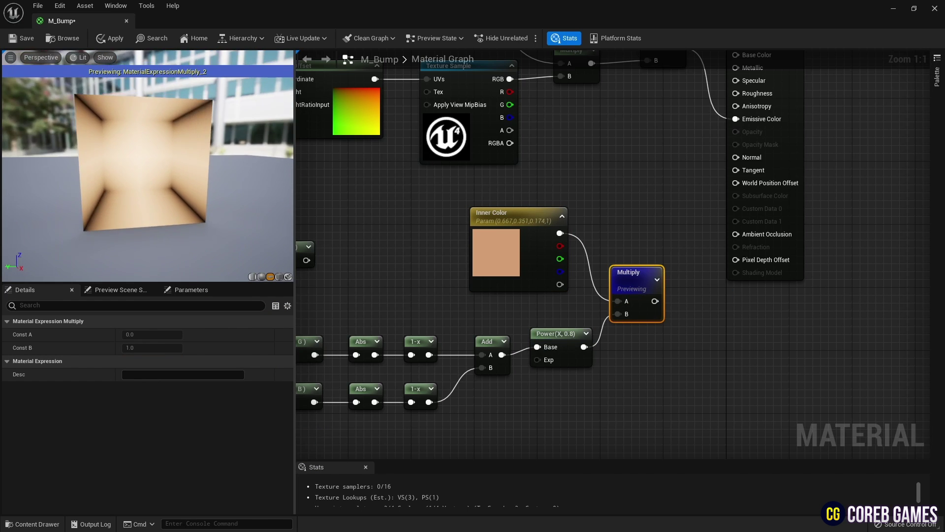
scroll(655, 232, "down", 1)
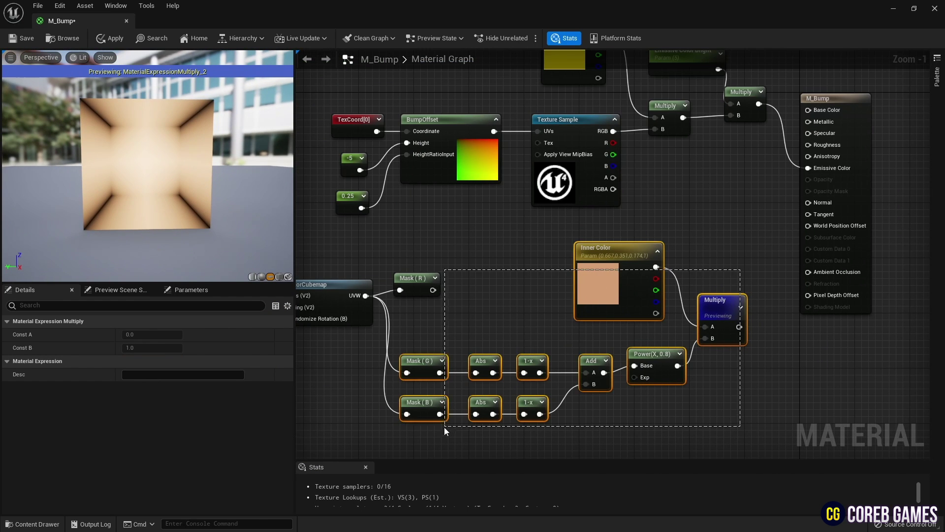
Step: Move the group of room-shading nodes, from Mask (G) and Mask (B) through Inner Color and Multiply, lower in the graph and reposition Inner Color
left_click_drag(448, 433, 445, 432)
left_click_drag(621, 282, 618, 353)
left_click(698, 227)
right_click_drag(697, 227, 654, 239)
left_click_drag(585, 340, 571, 348)
Step: Add a Lerp node above the room's Multiply, connect Mask (R) to its Alpha input, and preview the Lerp
left_click(677, 258)
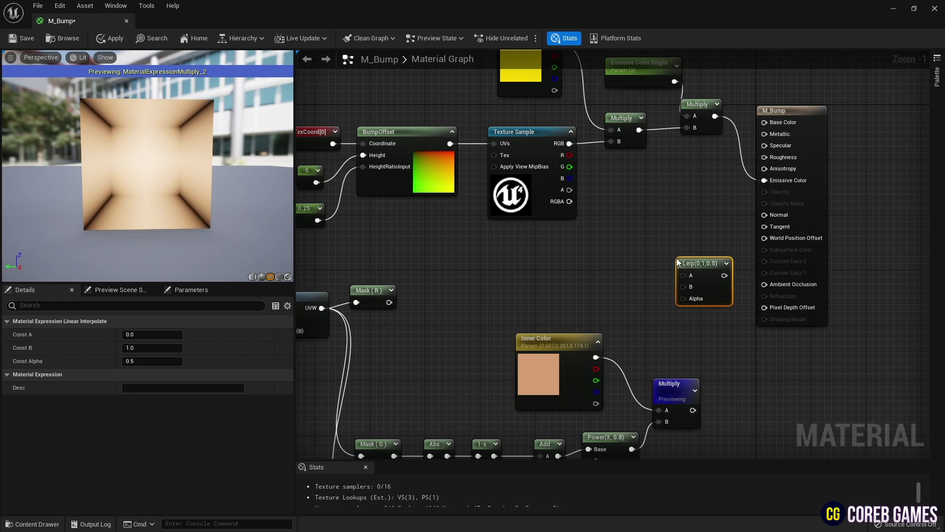
right_click_drag(406, 291, 450, 287)
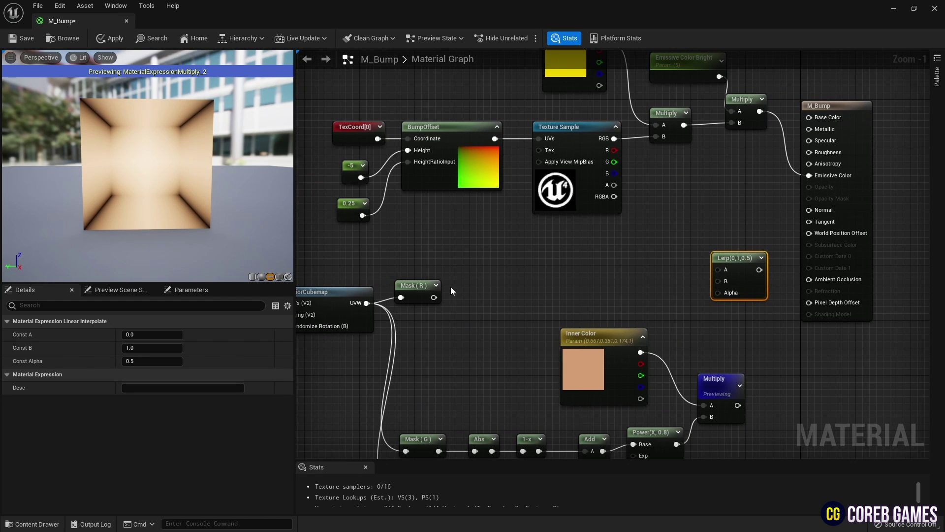
left_click_drag(432, 298, 719, 293)
right_click(738, 263)
left_click(760, 280)
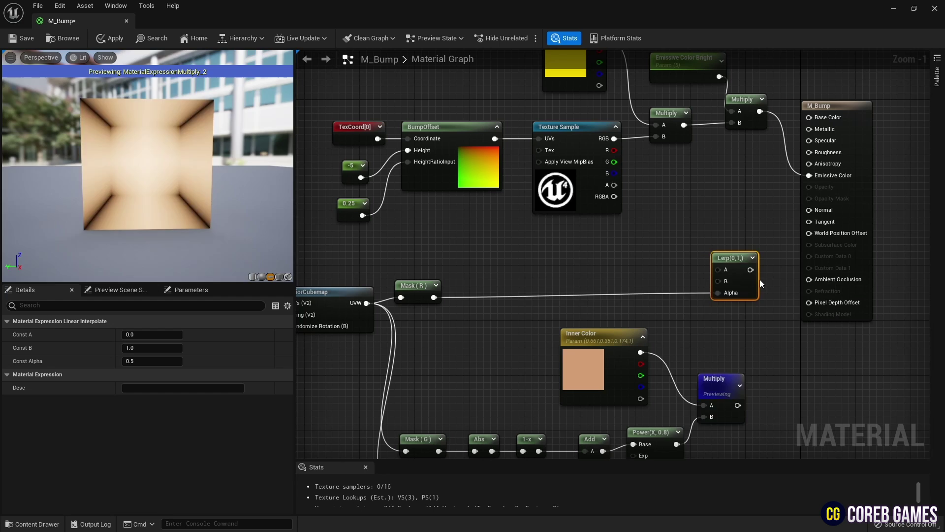
left_click_drag(159, 165, 129, 149)
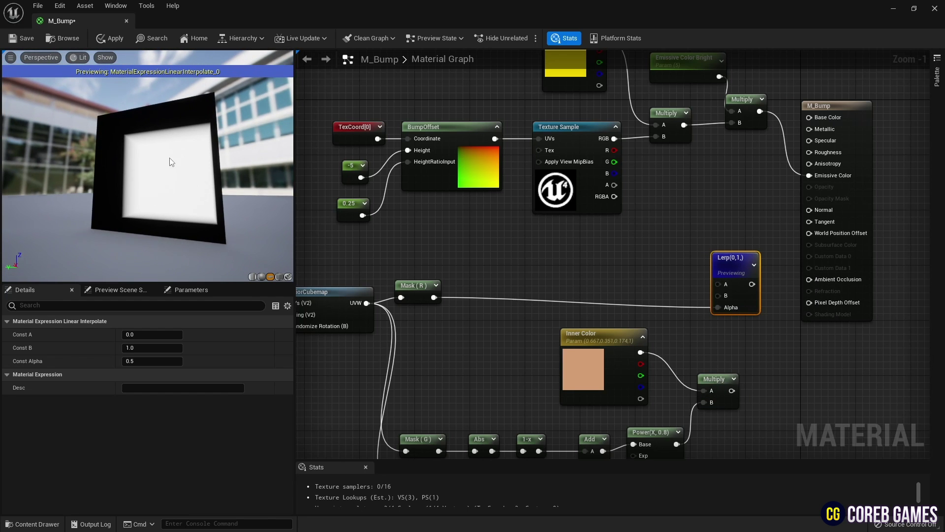
Step: Connect the Inner Color Multiply's output to the Lerp's A input and set the Lerp's Const B to 0
right_click_drag(669, 259, 584, 245)
left_click_drag(644, 380, 632, 274)
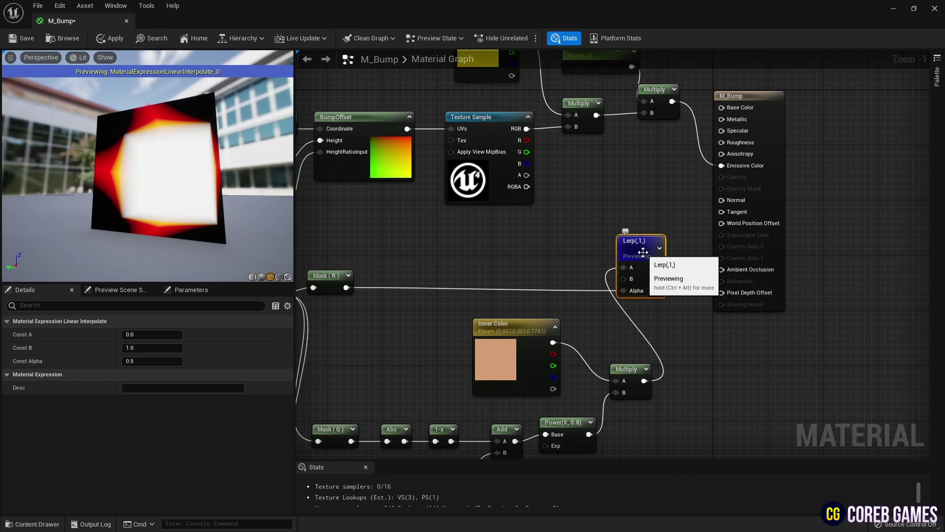
left_click(164, 351)
type("0")
key("Return")
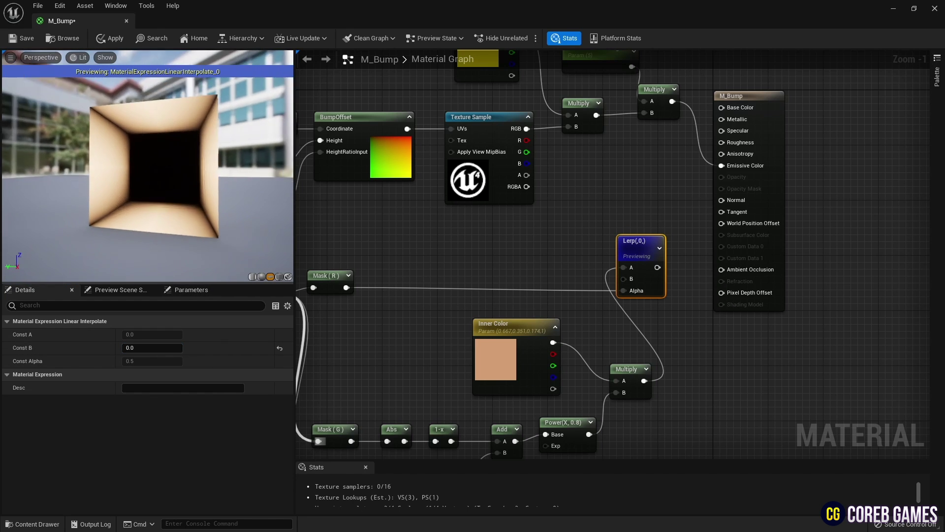
mouse_move(148, 167)
left_mouse_down()
mouse_move(131, 163)
mouse_move(153, 170)
left_mouse_up()
Step: Connect the Lerp's output to M_Bump's Base Color, stop previewing the Lerp node, and adjust its position
right_click_drag(612, 200, 534, 209)
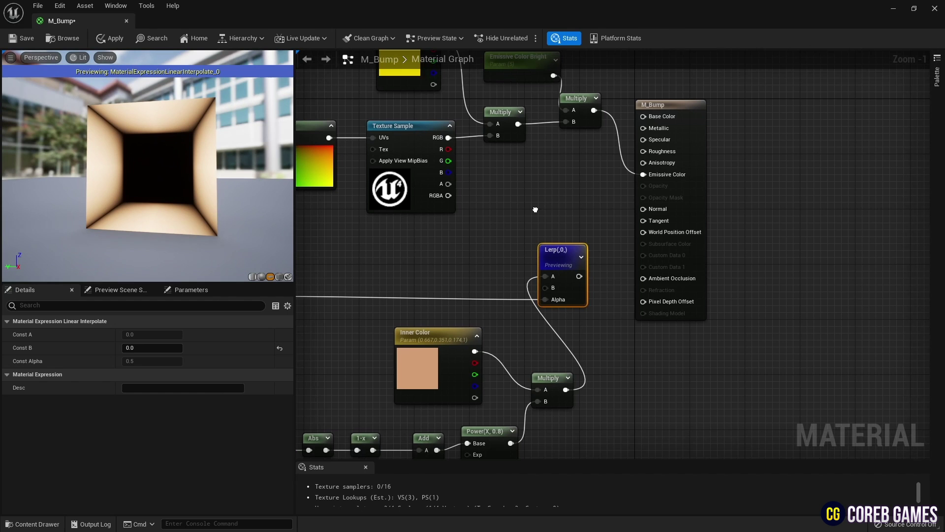
left_click_drag(579, 277, 643, 116)
right_click(573, 256)
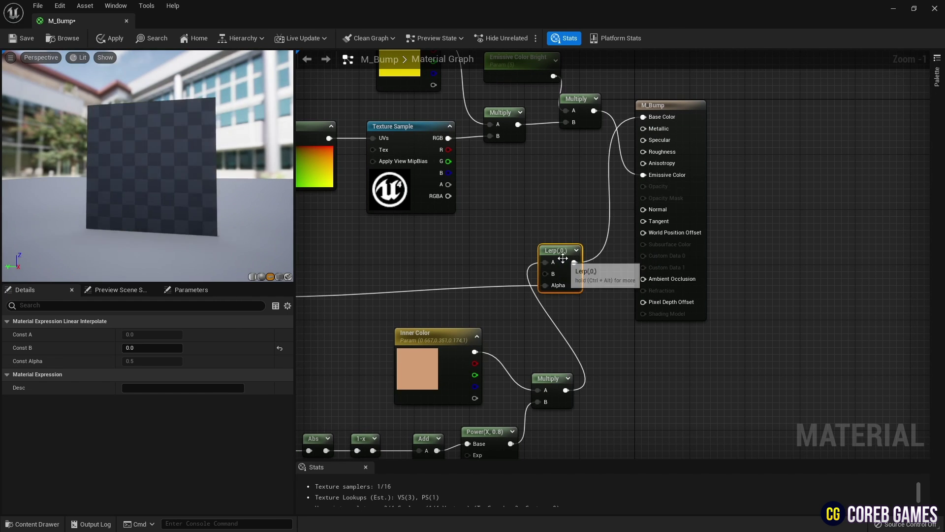
left_click_drag(563, 258, 570, 272)
mouse_move(212, 187)
left_mouse_down()
mouse_move(167, 190)
mouse_move(216, 190)
mouse_move(204, 185)
left_mouse_up()
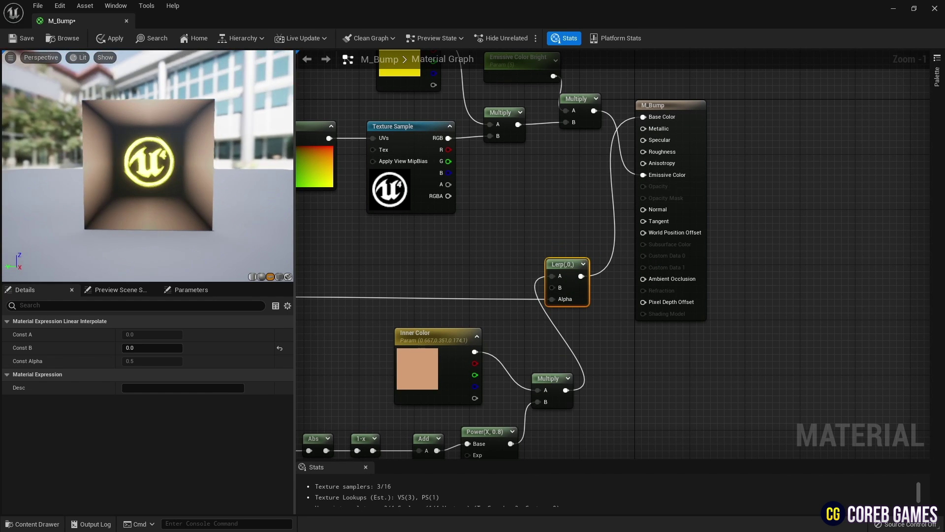
Step: Save the M_Bump material and close its editor
mouse_move(143, 113)
left_mouse_down()
mouse_move(148, 131)
mouse_move(130, 113)
mouse_move(143, 113)
left_mouse_up()
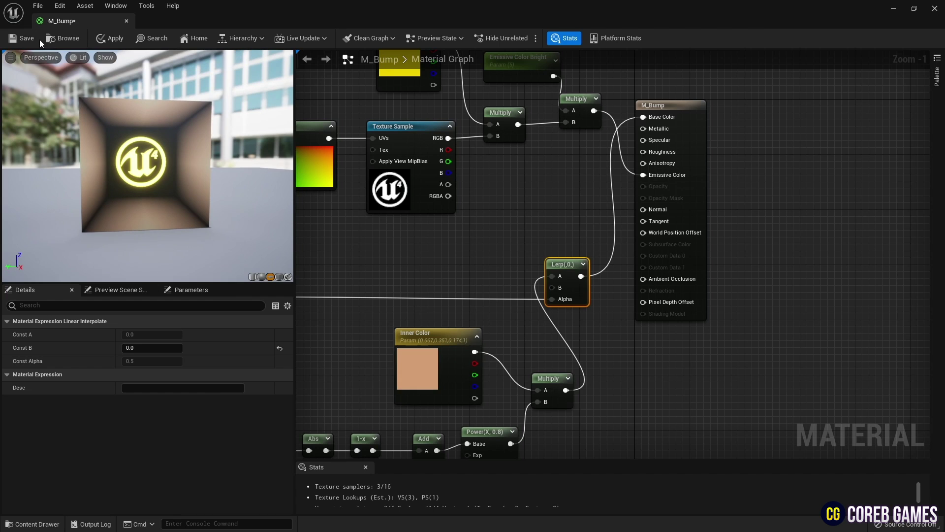
key("ctrl+s")
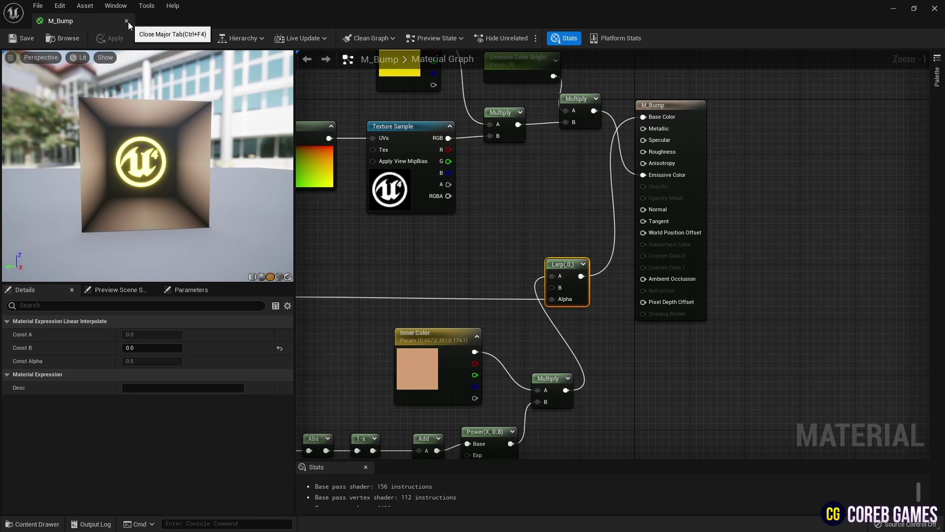
left_click(126, 21)
Step: Place a Plane shape in the L_Test level and rotate it upright with a Y rotation of 90°
left_click(912, 194)
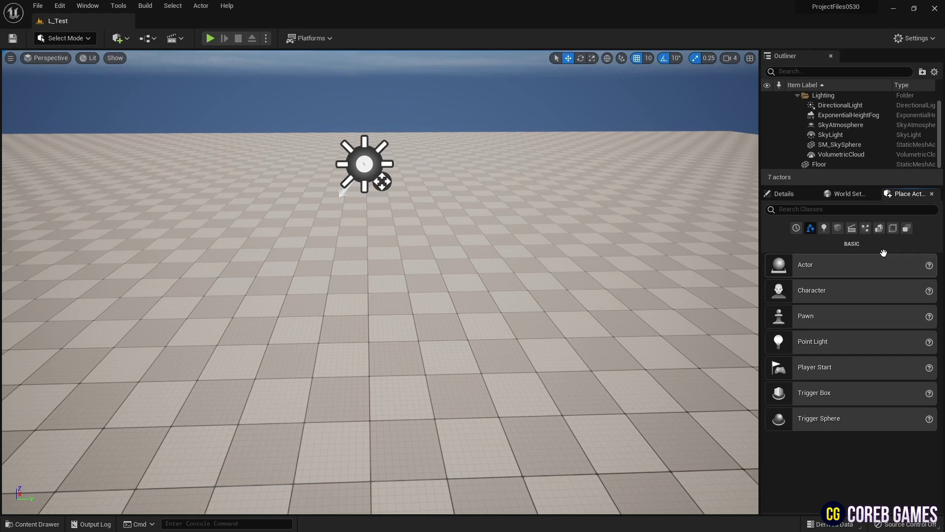
left_click(837, 228)
left_click_drag(834, 315, 368, 303)
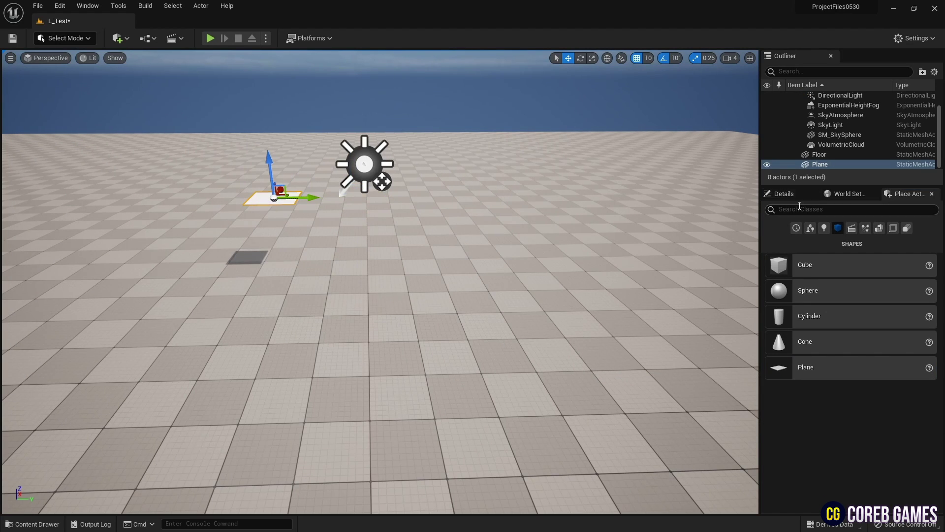
left_click(784, 193)
key("f")
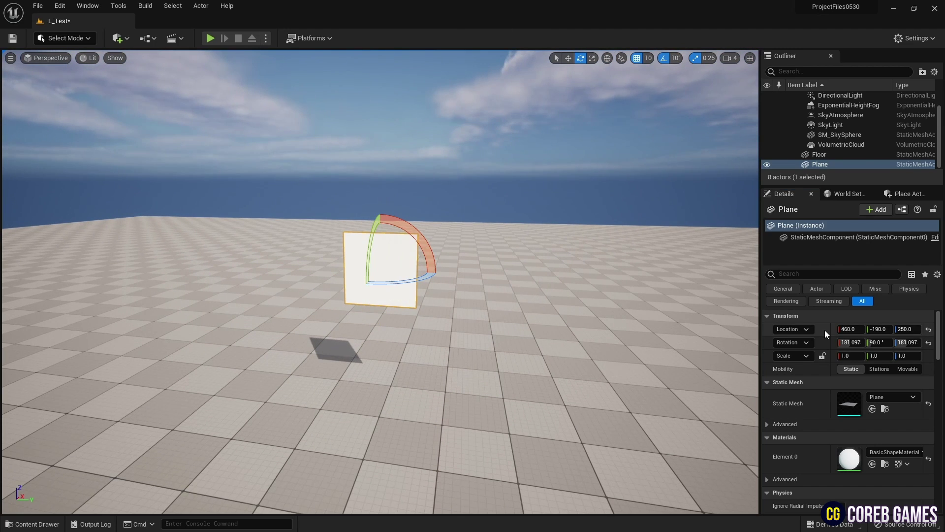
Step: Set the plane's X and Y scale to 3.0
type("3")
key("Return")
left_click(881, 356)
type("3")
key("Return")
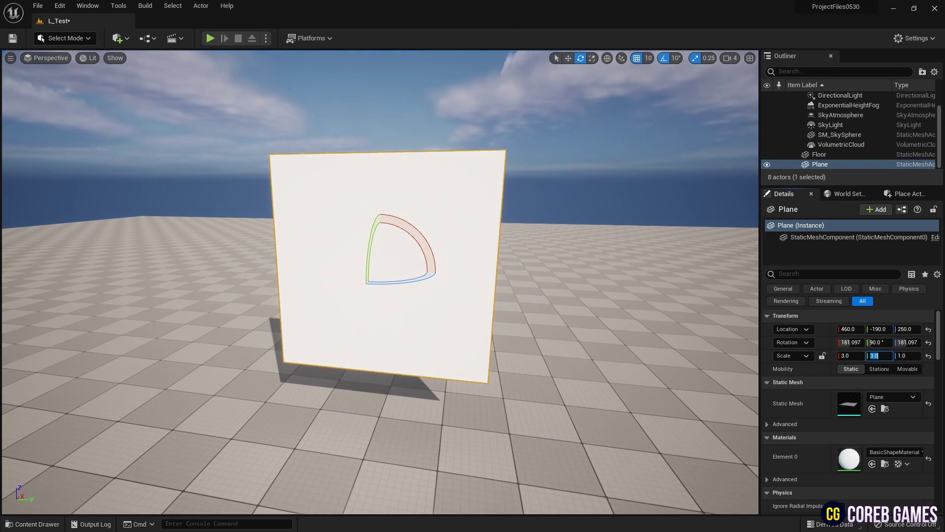
Step: Assign the M_Bump material from the project content to the upright plane in the level
left_click(32, 524)
left_click_drag(334, 239, 335, 238)
right_click_drag(335, 238, 345, 224)
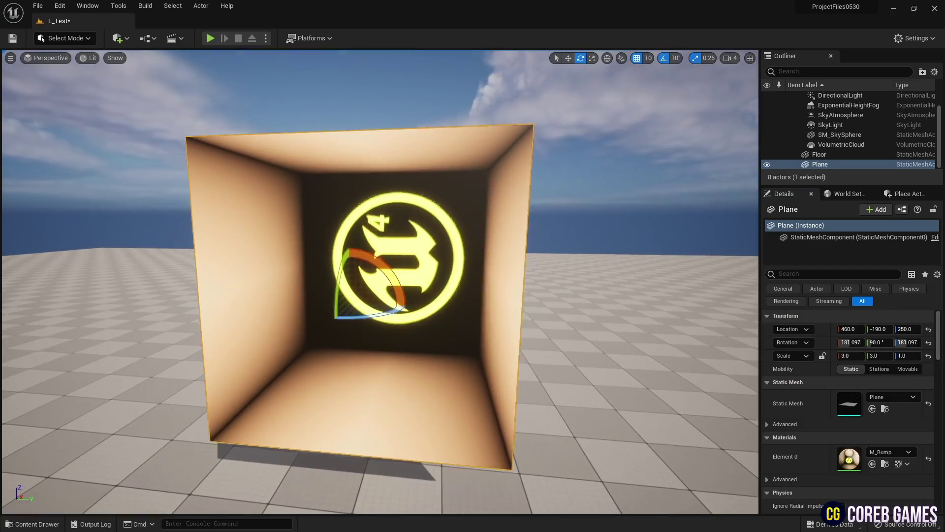